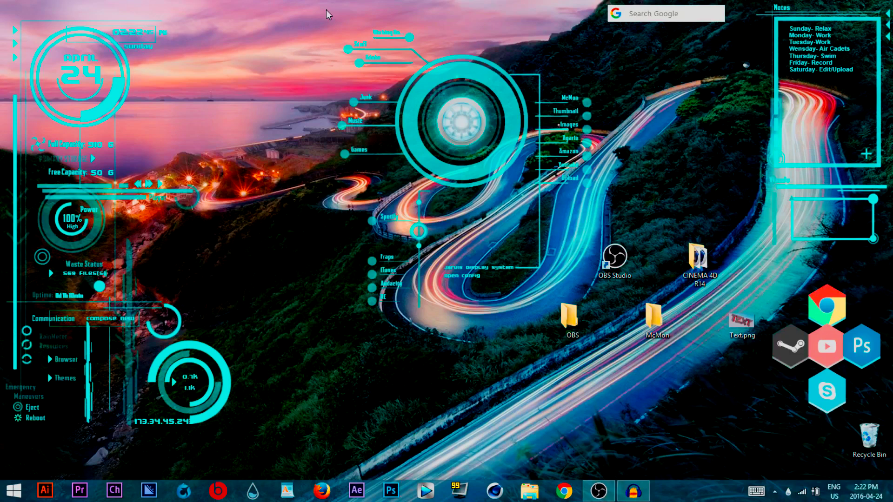
# Open Text.png from the desktop to examine the finished 3D text render, and close the image viewer
pyautogui.moveTo(687, 158); pyautogui.dragTo(729, 238)
pyautogui.doubleClick(742, 321)
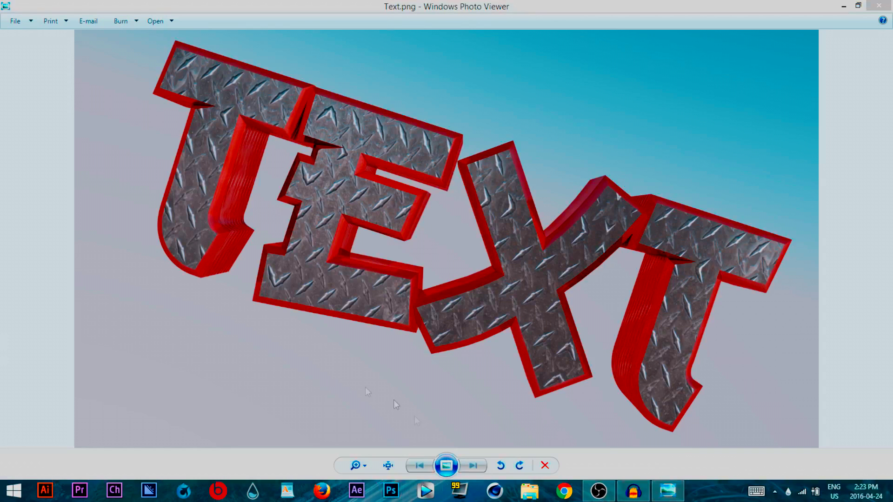
pyautogui.doubleClick(437, 6)
pyautogui.doubleClick(438, 6)
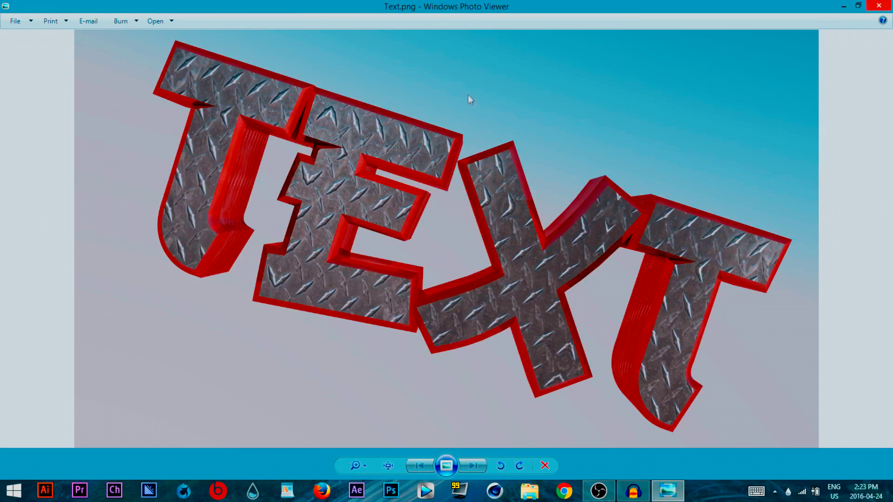
pyautogui.doubleClick(478, 8)
pyautogui.doubleClick(468, 6)
pyautogui.click(879, 5)
pyautogui.moveTo(678, 175); pyautogui.dragTo(679, 177)
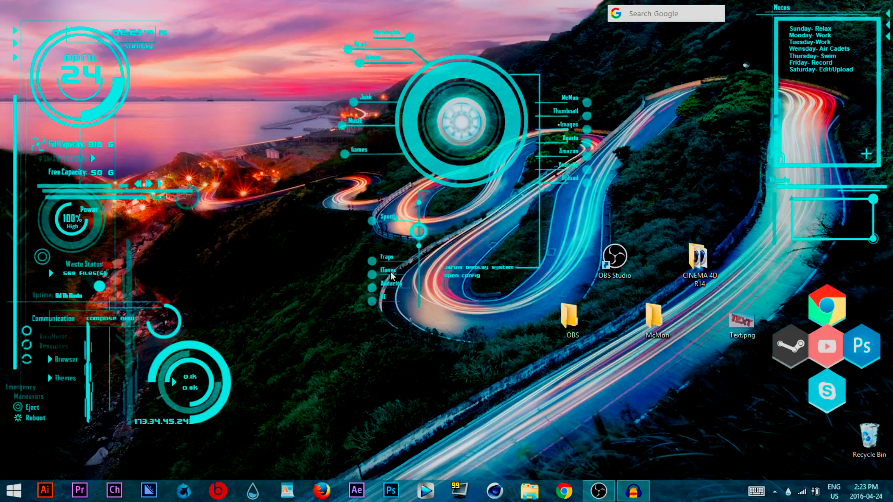
pyautogui.click(750, 331)
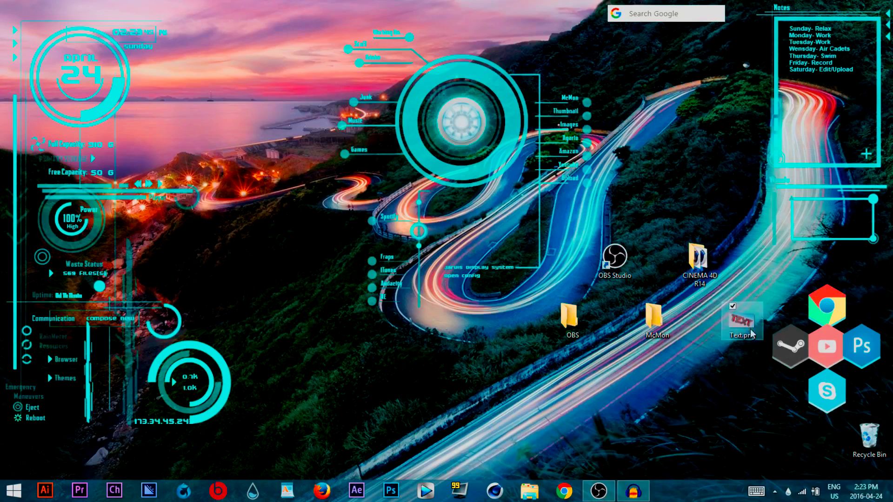
pyautogui.doubleClick(750, 332)
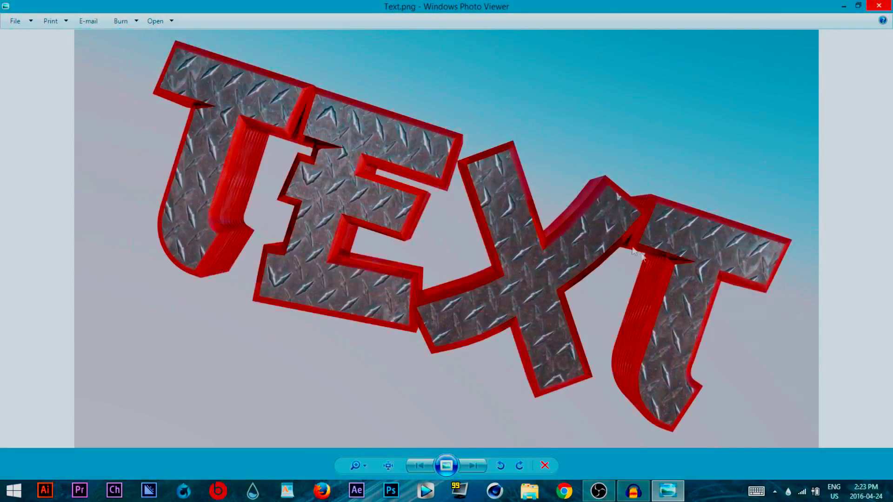
pyautogui.click(881, 6)
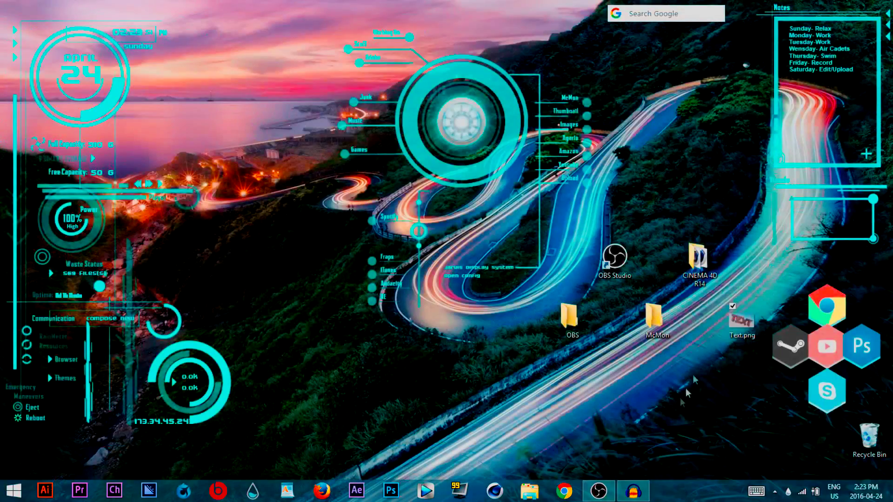
# Launch CINEMA 4D 64 Bit.exe from the CINEMA 4D R14 desktop folder and close the folder window
pyautogui.doubleClick(698, 259)
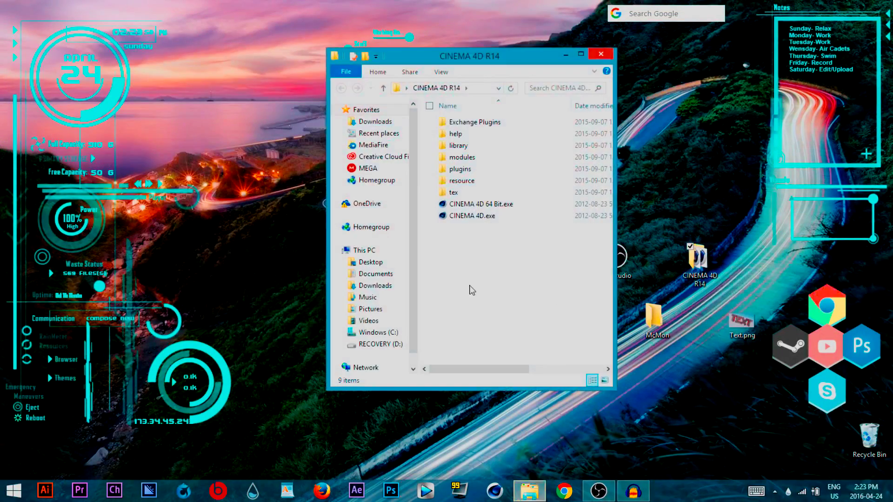
pyautogui.doubleClick(494, 204)
pyautogui.click(447, 349)
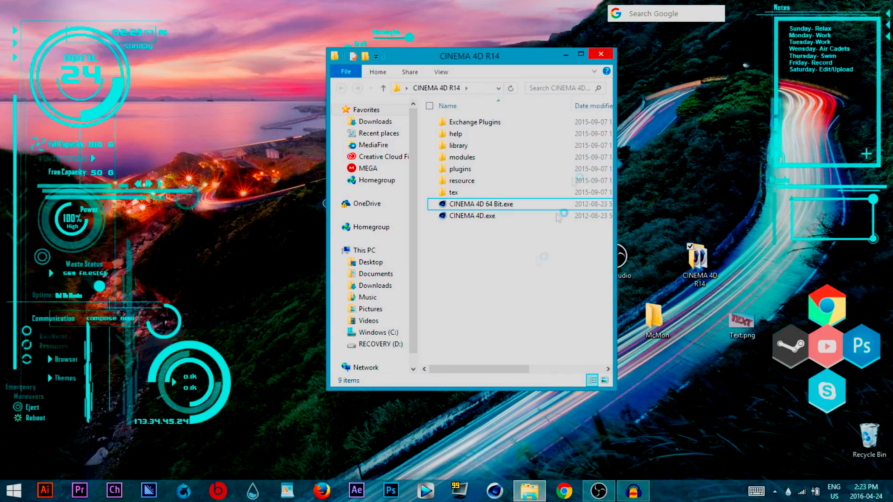
pyautogui.click(602, 56)
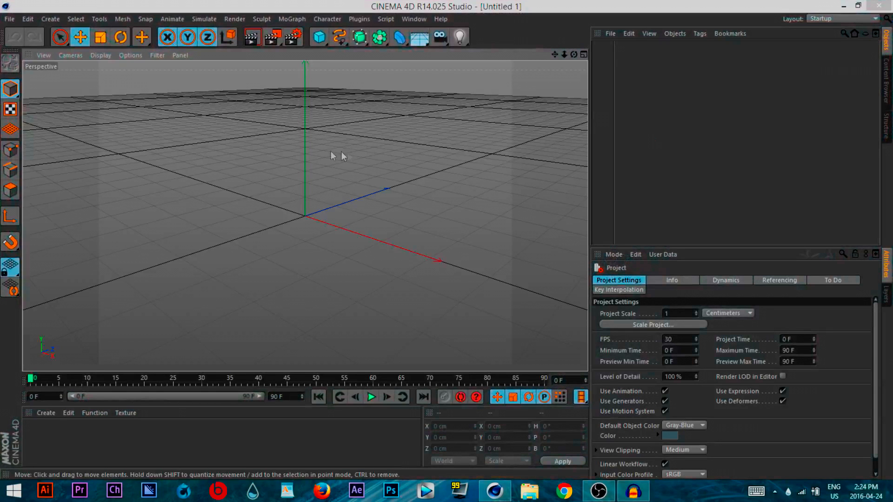
pyautogui.moveTo(358, 4); pyautogui.dragTo(395, 1)
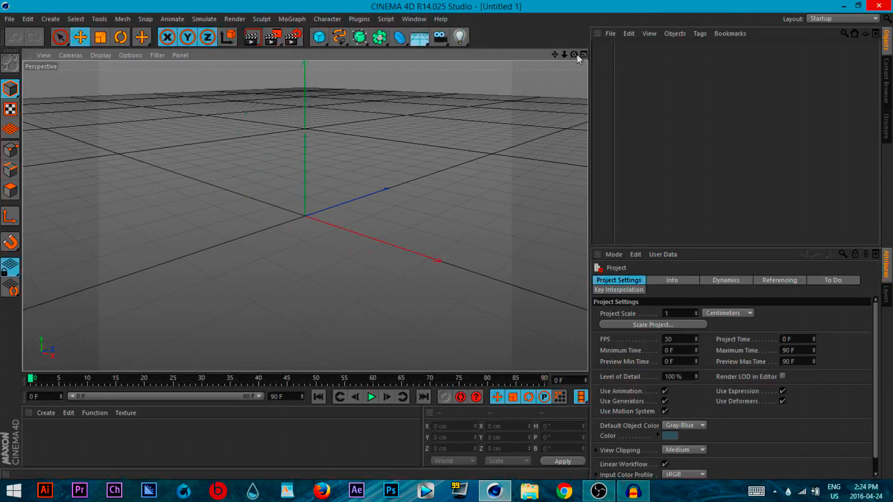
# Set the render output size to 1920 x 1080 pixels in the render settings
pyautogui.moveTo(574, 54); pyautogui.dragTo(539, 57)
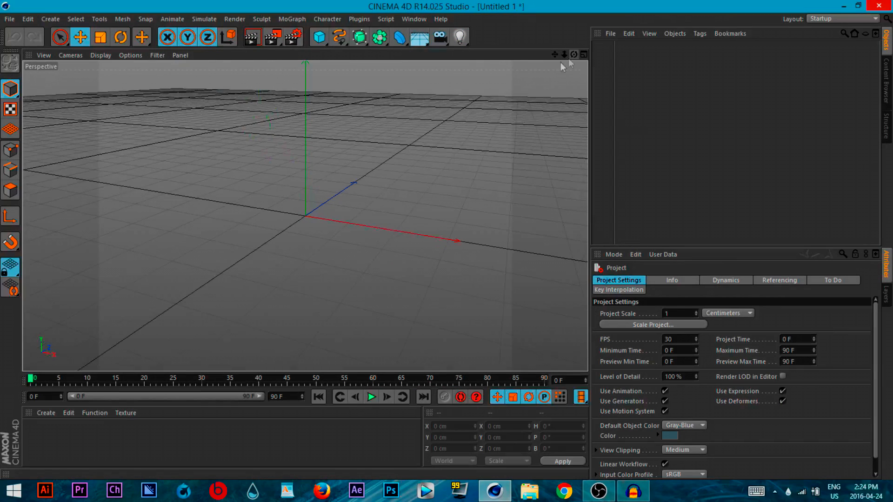
pyautogui.click(292, 37)
pyautogui.moveTo(331, 10); pyautogui.dragTo(406, 52)
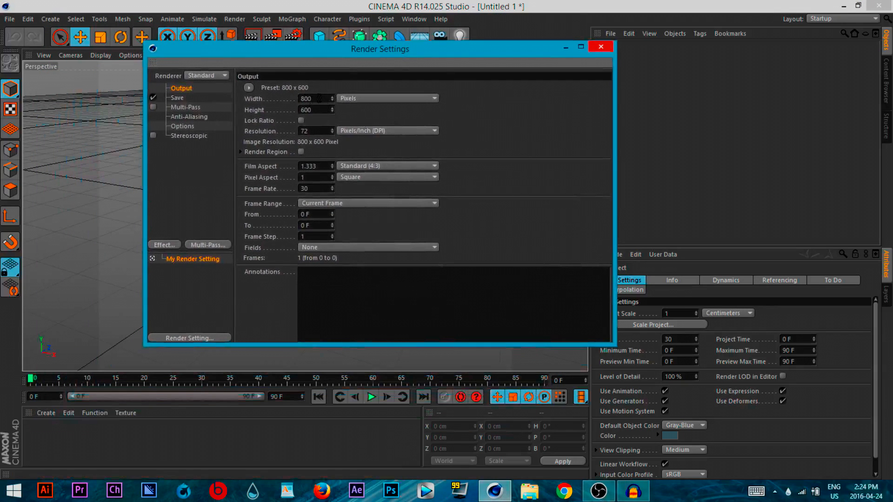
pyautogui.write('1920')
pyautogui.press('Tab')
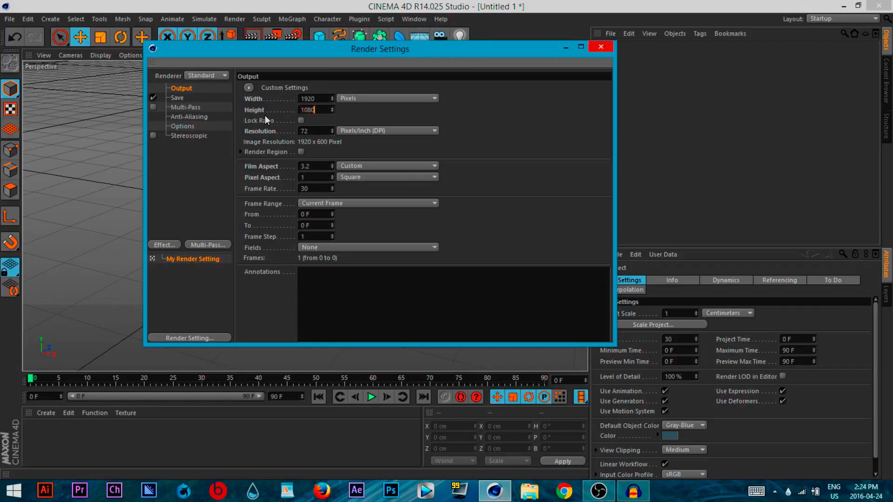
pyautogui.press('Return')
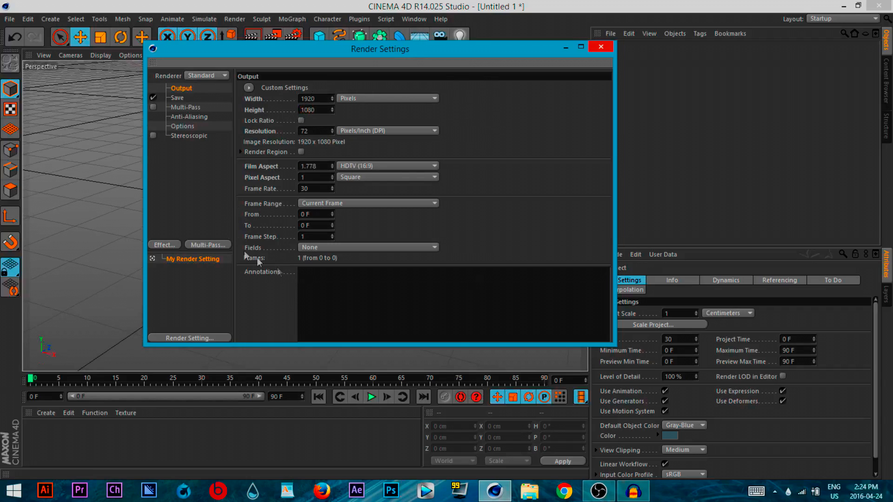
# Switch the render frame range to All Frames and return it to Current Frame
pyautogui.click(319, 204)
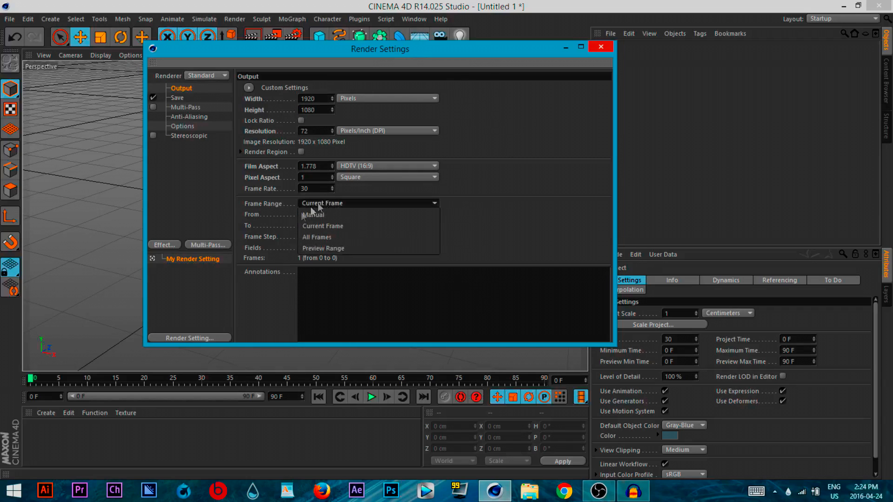
pyautogui.click(326, 237)
pyautogui.click(335, 203)
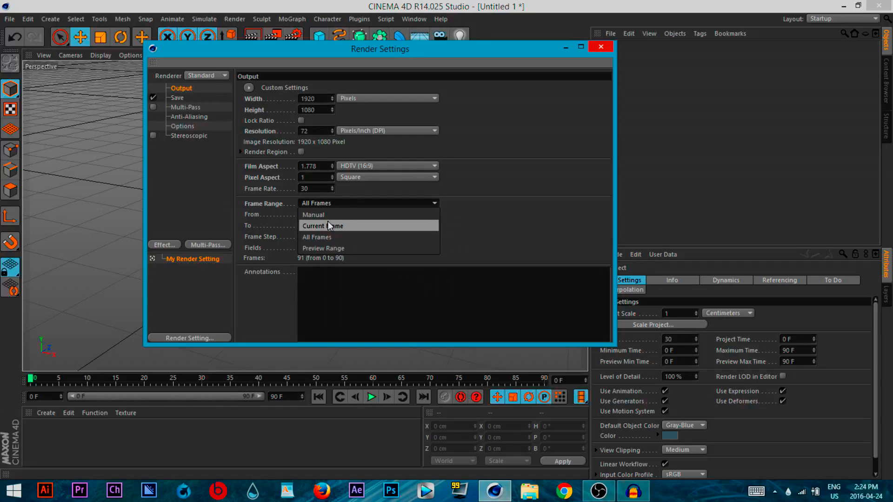
pyautogui.click(328, 224)
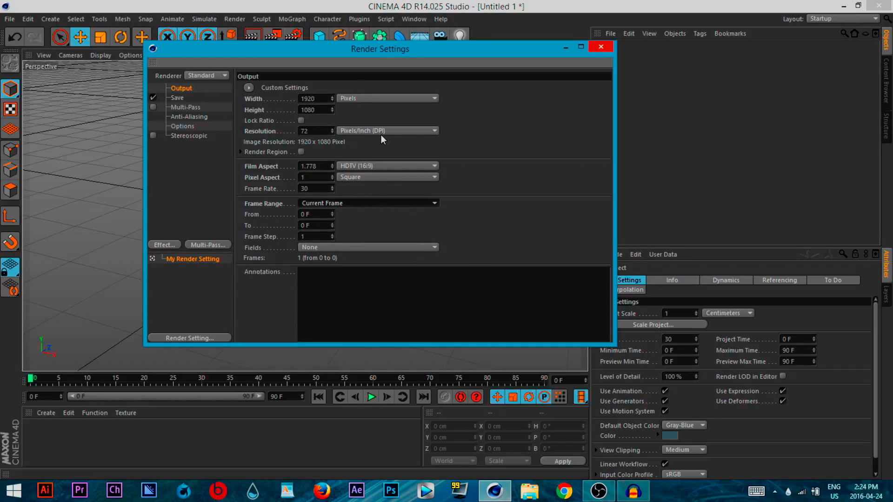
# Change the output size unit to cm and return it to Pixels
pyautogui.click(184, 97)
pyautogui.click(181, 88)
pyautogui.click(381, 98)
pyautogui.click(367, 110)
pyautogui.click(370, 97)
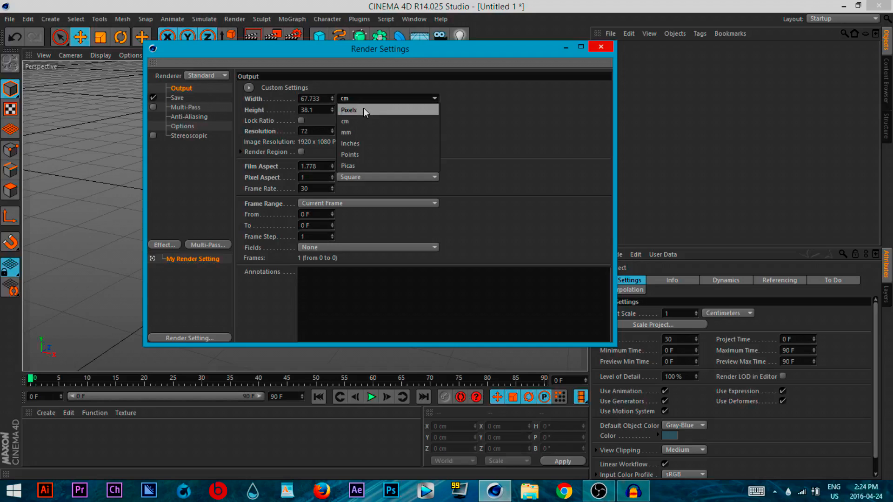
pyautogui.click(363, 109)
# Set the save format of the rendered image to PNG
pyautogui.click(179, 98)
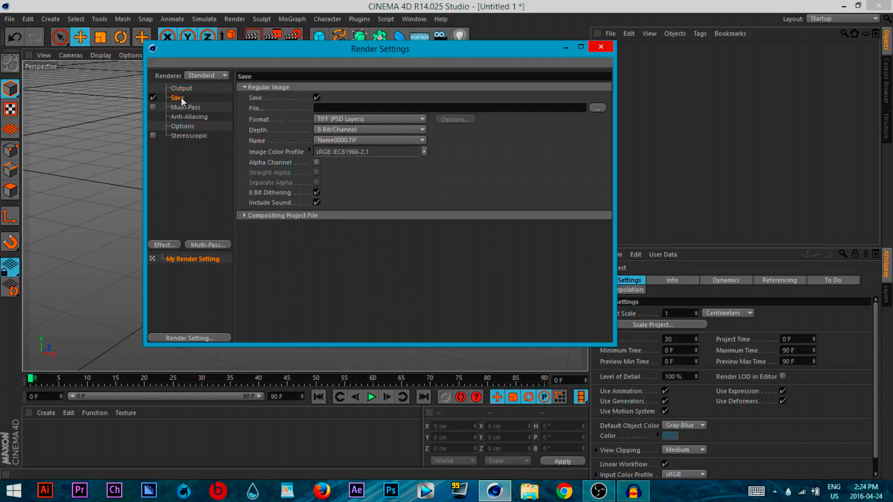
pyautogui.click(329, 119)
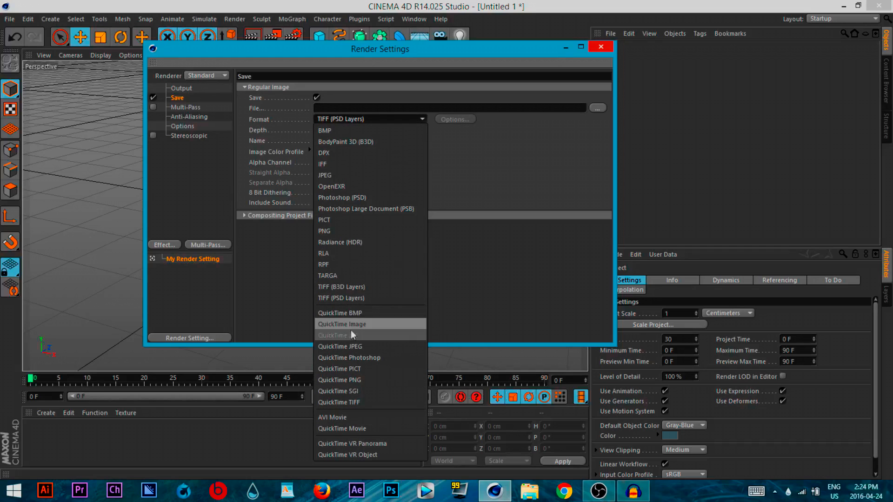
pyautogui.click(351, 417)
pyautogui.click(330, 119)
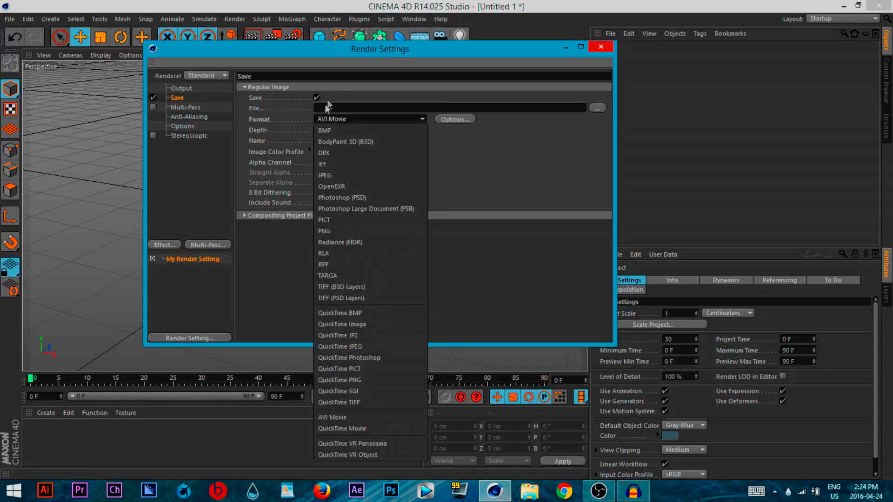
pyautogui.click(340, 231)
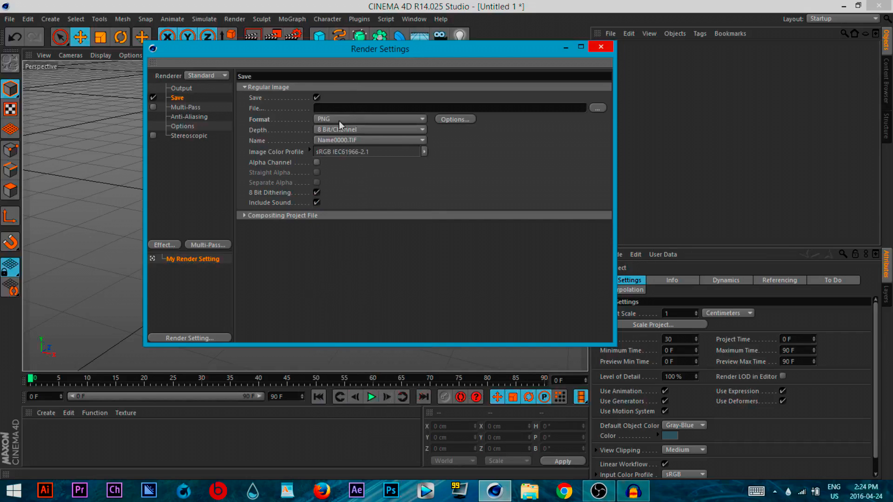
# Set the render's save location to the Desktop with the file name "Name"
pyautogui.click(597, 108)
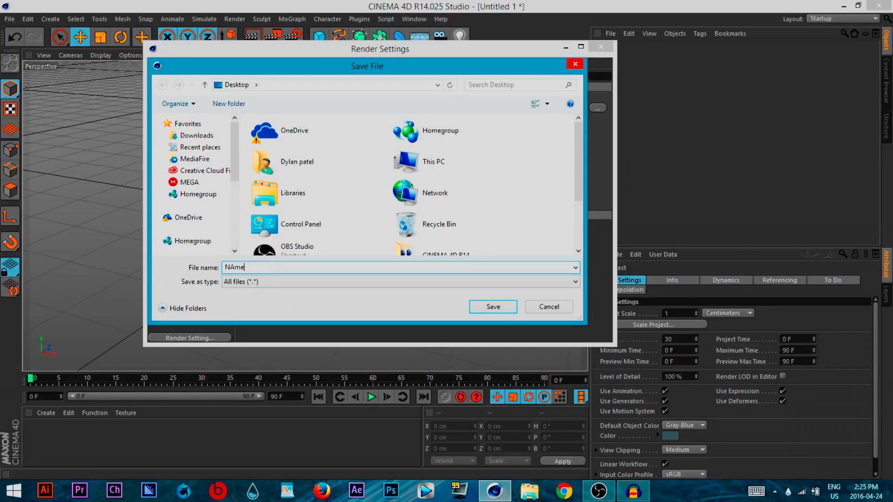
pyautogui.write('NAme')
pyautogui.press('BackSpace')
pyautogui.press('BackSpace')
pyautogui.press('BackSpace')
pyautogui.write('ame')
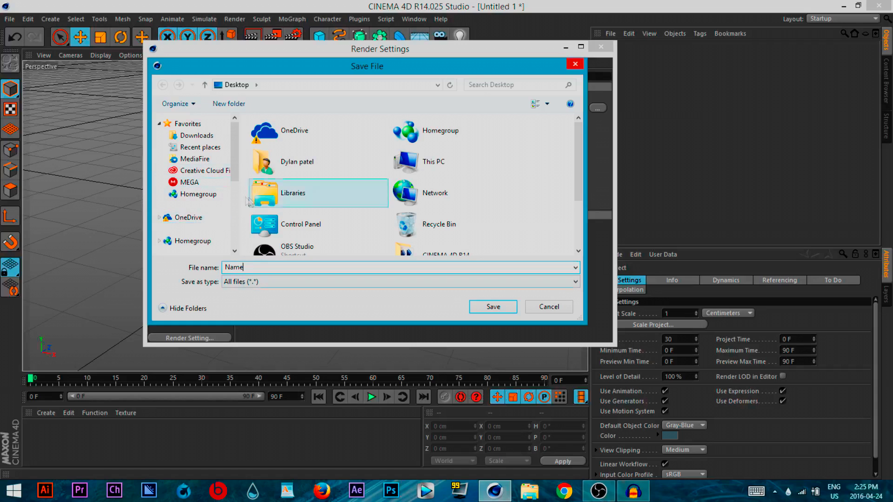
pyautogui.scroll(-3, 222, 201)
pyautogui.click(201, 212)
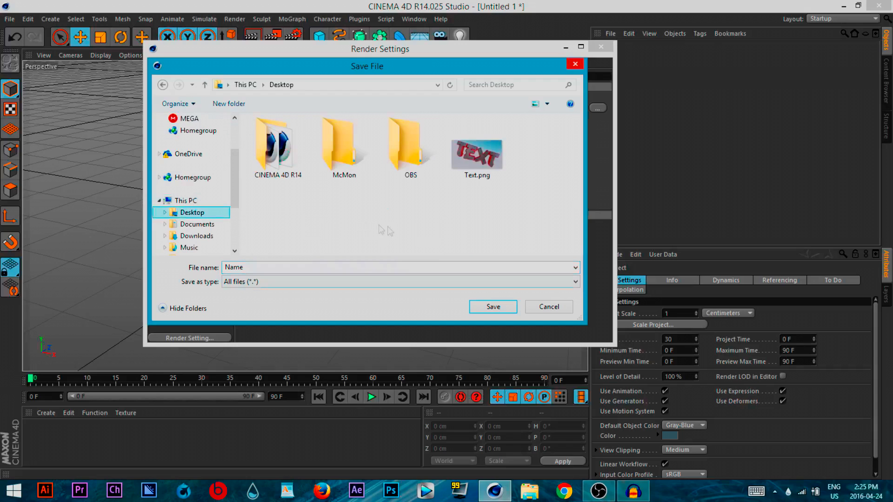
pyautogui.click(493, 307)
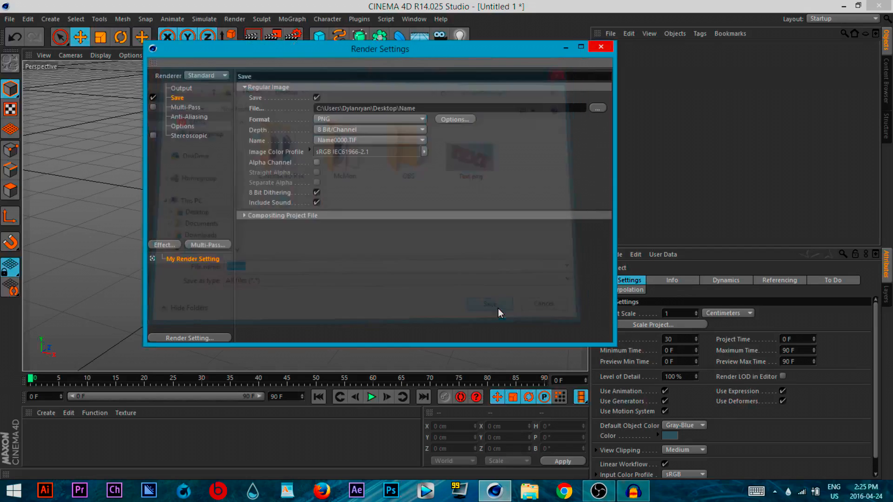
# Set the render's anti-aliasing to Best
pyautogui.click(185, 108)
pyautogui.click(189, 116)
pyautogui.click(356, 88)
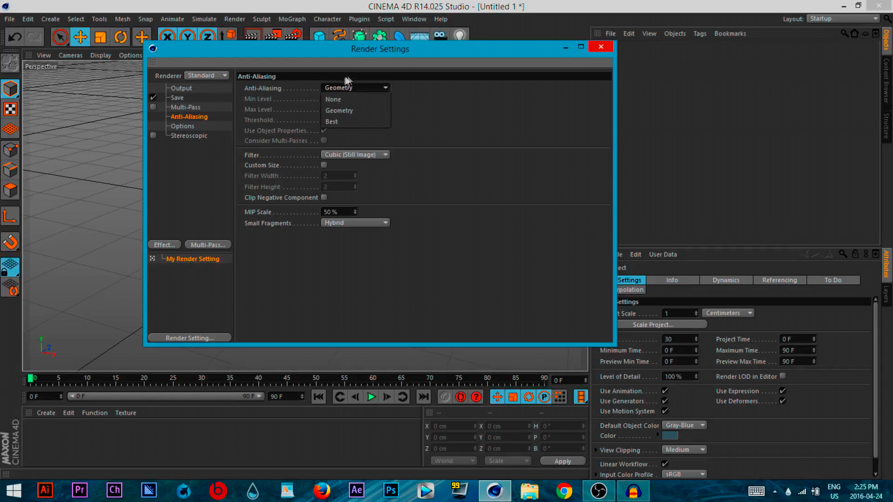
pyautogui.click(336, 121)
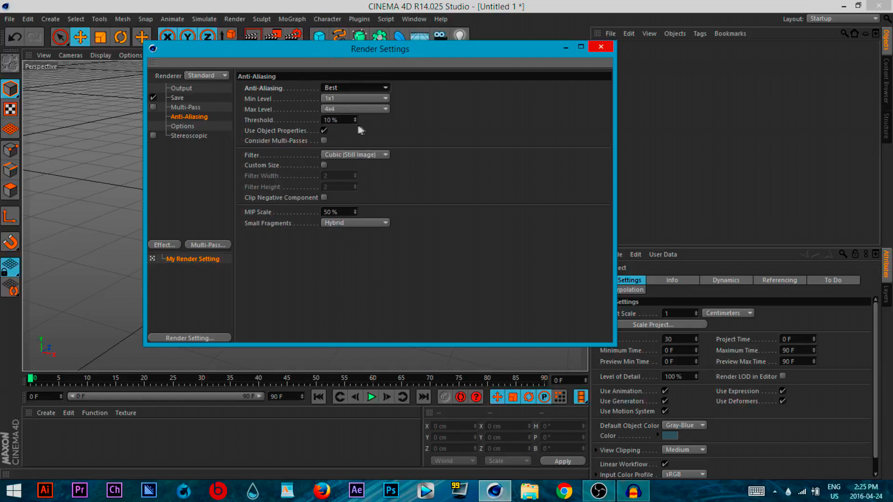
# Change the anti-aliasing filter to Gauss (Animation) and return it to Cubic (Still Image)
pyautogui.click(347, 154)
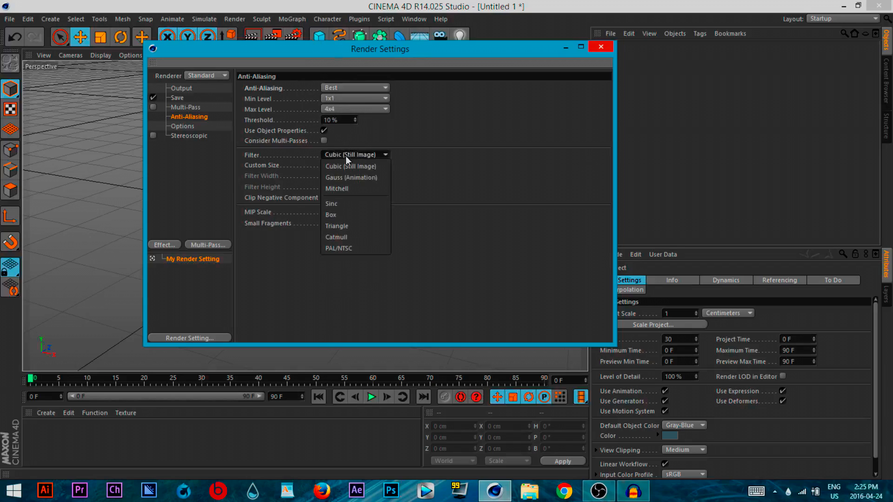
pyautogui.click(341, 179)
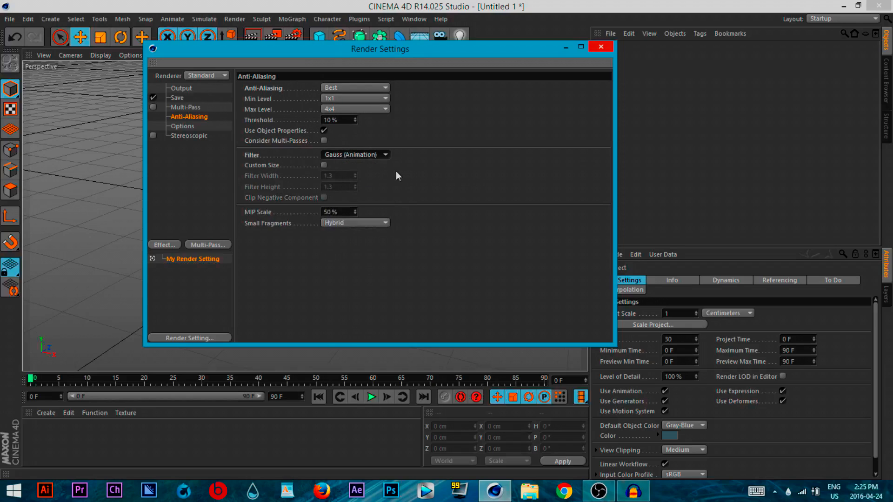
pyautogui.click(360, 159)
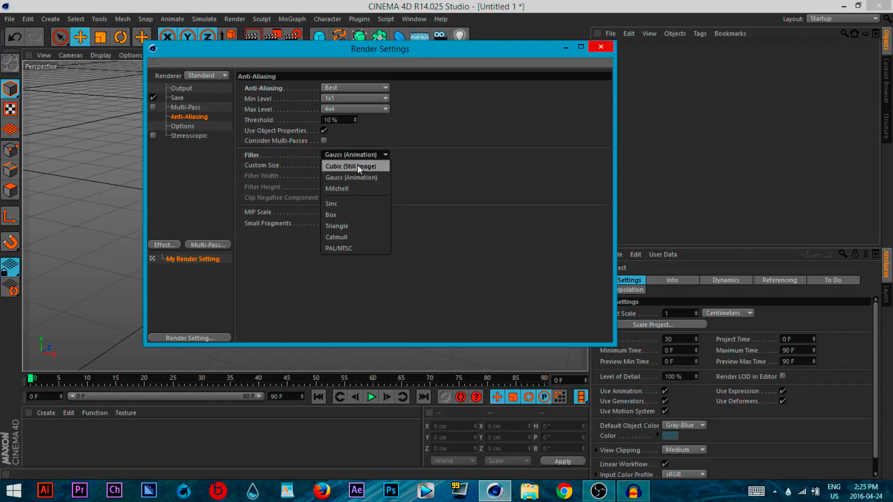
pyautogui.click(358, 165)
# Review the Options, Stereoscopic and Output pages of the render settings, and close the settings window
pyautogui.click(189, 126)
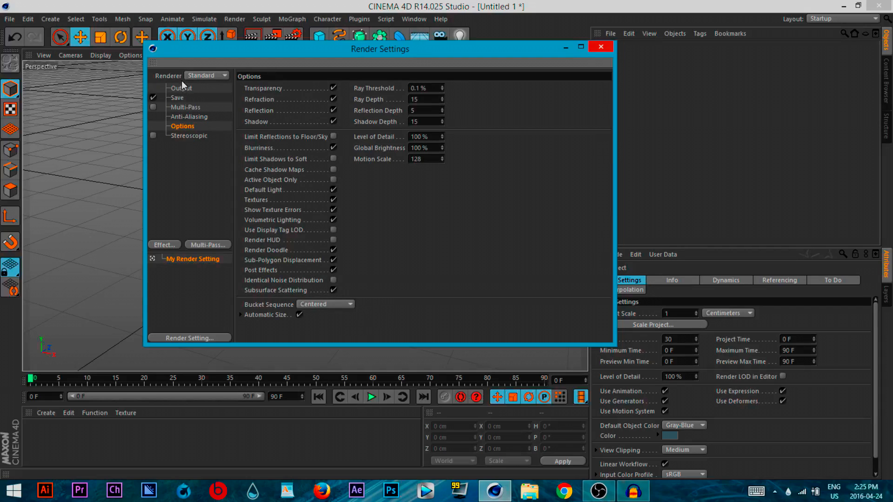
pyautogui.click(178, 96)
pyautogui.click(182, 116)
pyautogui.click(186, 135)
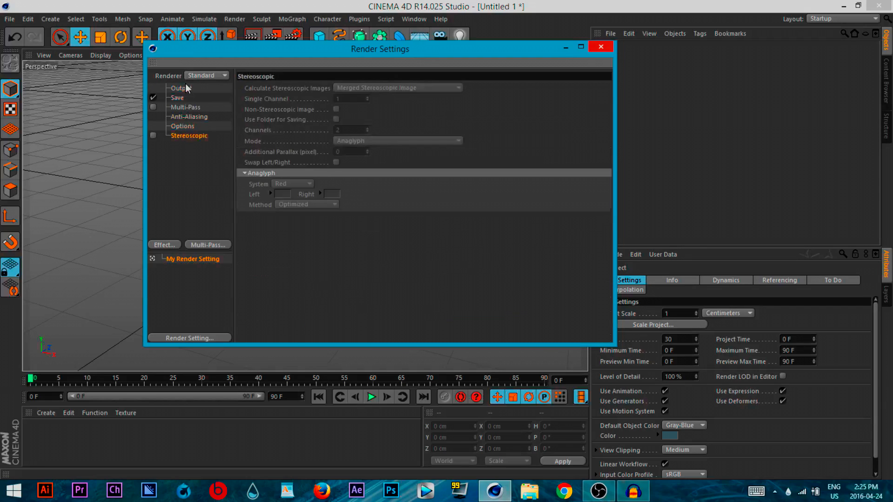
pyautogui.click(191, 90)
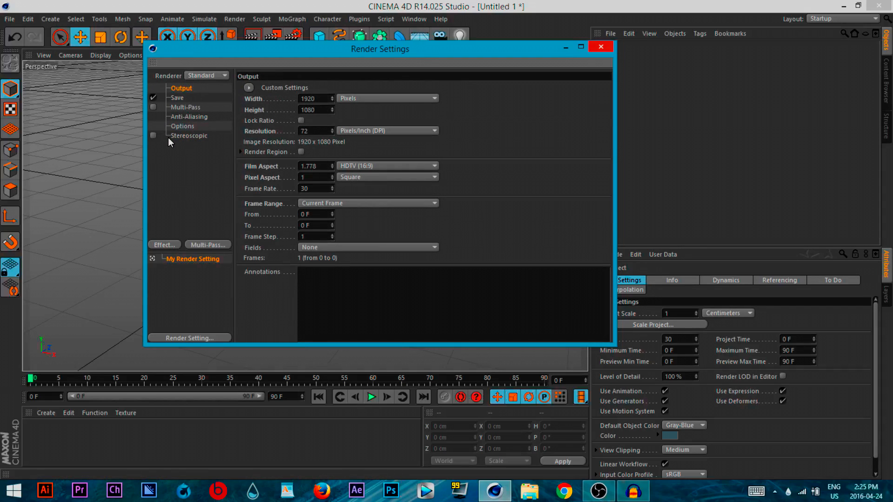
pyautogui.click(603, 47)
pyautogui.moveTo(574, 54); pyautogui.dragTo(435, 49)
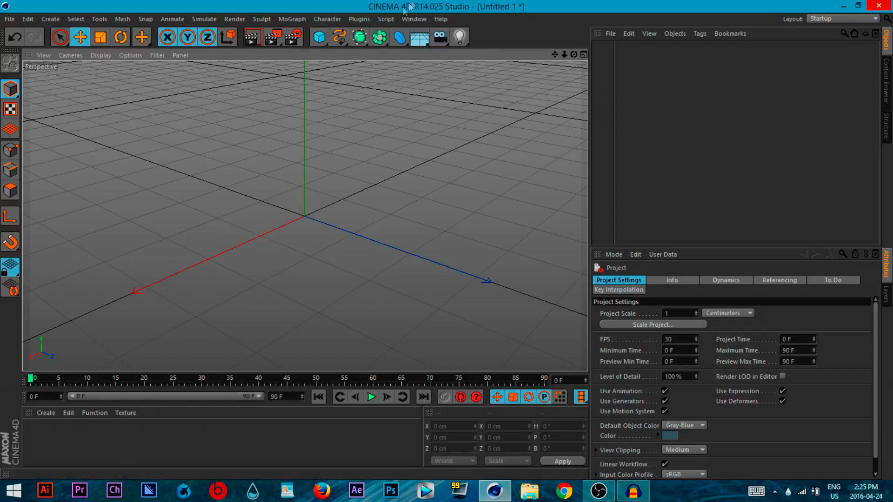
# Add a MoText object to the empty scene
pyautogui.click(292, 20)
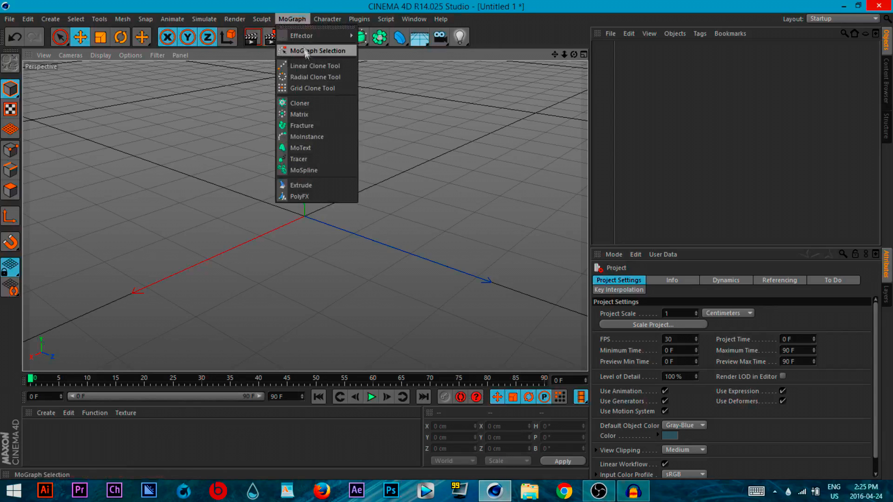
pyautogui.moveTo(304, 37)
pyautogui.click(205, 86)
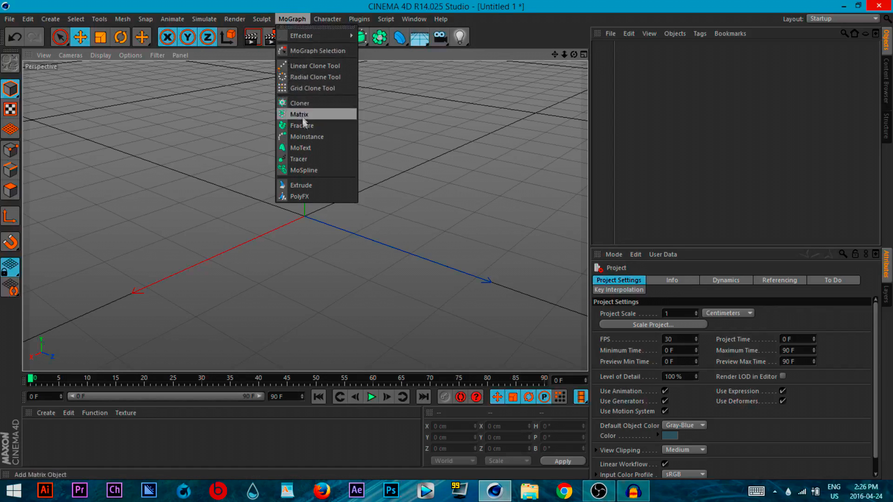
pyautogui.click(314, 148)
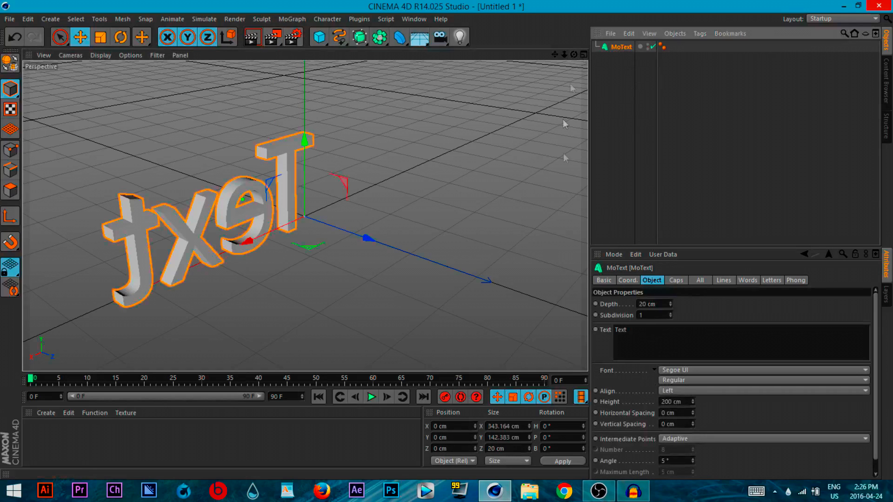
pyautogui.moveTo(574, 55); pyautogui.dragTo(744, 56)
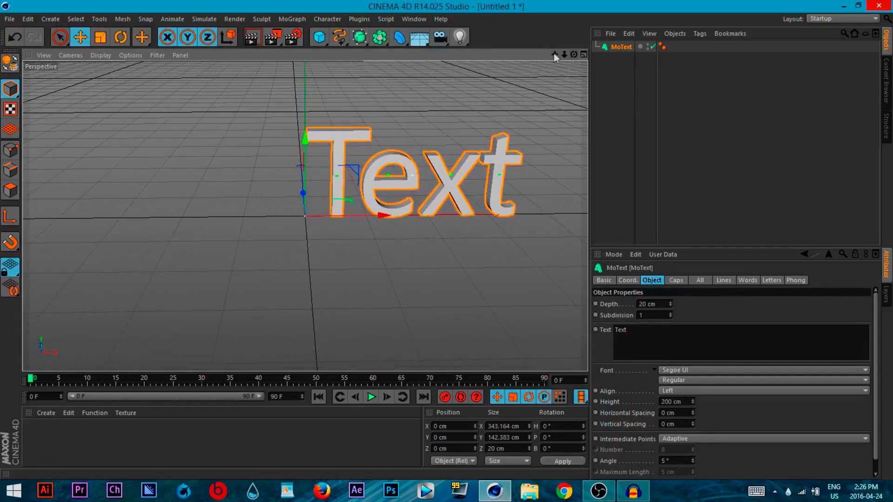
pyautogui.moveTo(574, 55); pyautogui.dragTo(527, 57)
pyautogui.keyDown('alt'); pyautogui.moveTo(305, 217); pyautogui.dragTo(305, 216, button='middle'); pyautogui.keyUp('alt')
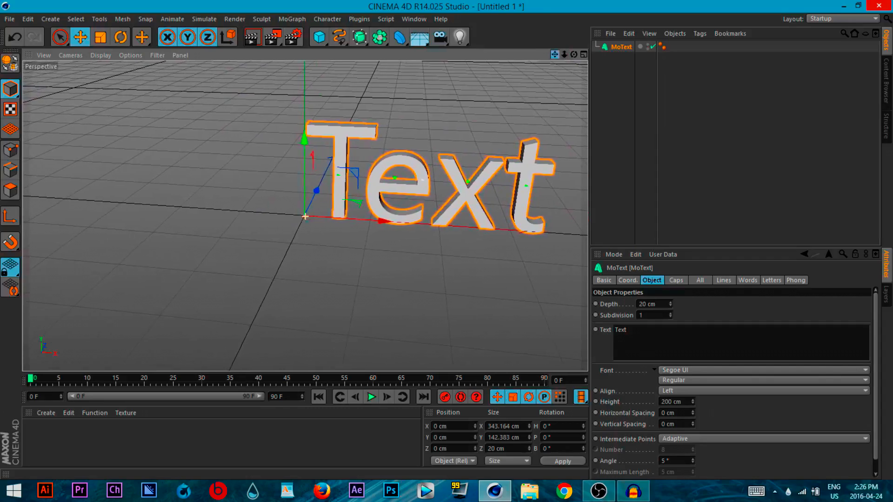
pyautogui.moveTo(573, 55)
pyautogui.mouseDown()
pyautogui.moveTo(749, 55)
pyautogui.moveTo(574, 55)
pyautogui.mouseUp()
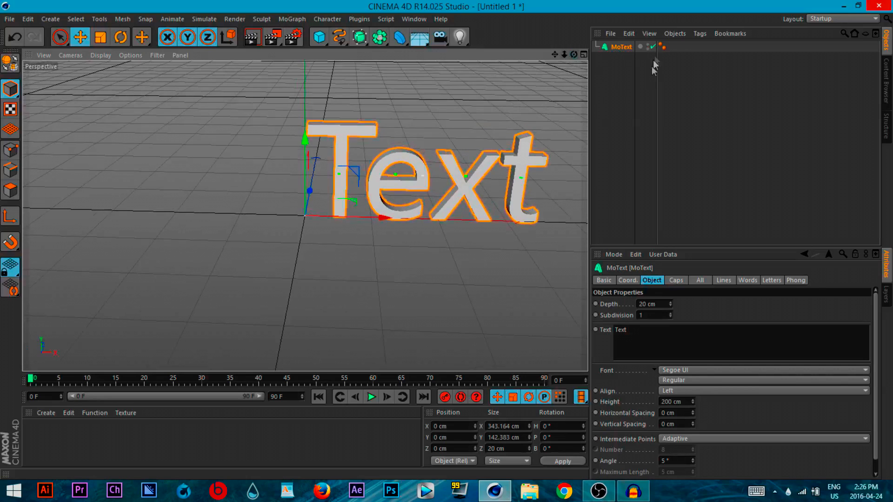
# Set the MoText object's alignment to Middle
pyautogui.click(618, 50)
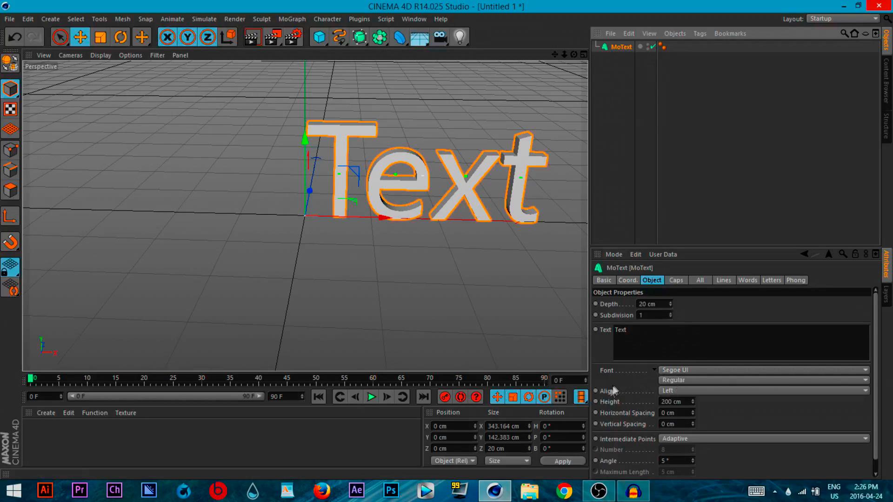
pyautogui.click(668, 393)
pyautogui.click(670, 402)
pyautogui.moveTo(555, 56); pyautogui.dragTo(571, 43)
# Open Text.png from the desktop beside Cinema 4D, examine the reference lettering, and return to the full-size Cinema 4D window
pyautogui.moveTo(560, 4); pyautogui.dragTo(1, 74)
pyautogui.click(739, 320)
pyautogui.doubleClick(742, 322)
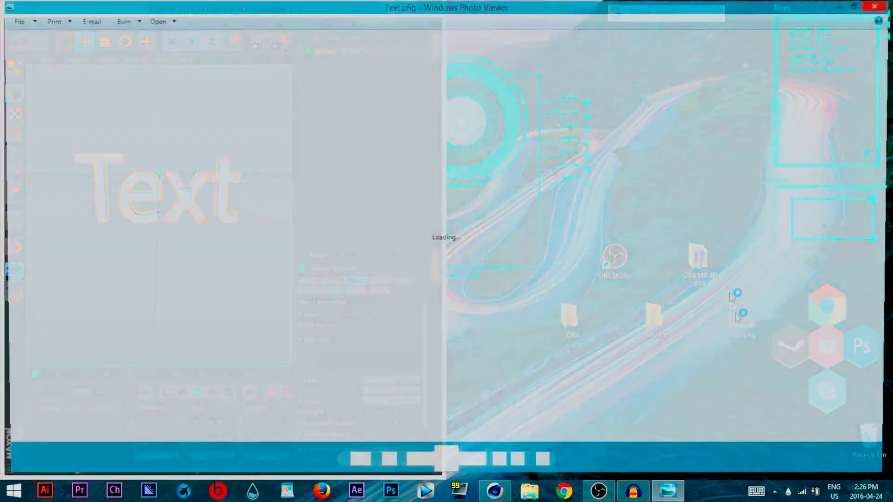
pyautogui.press('super+Right')
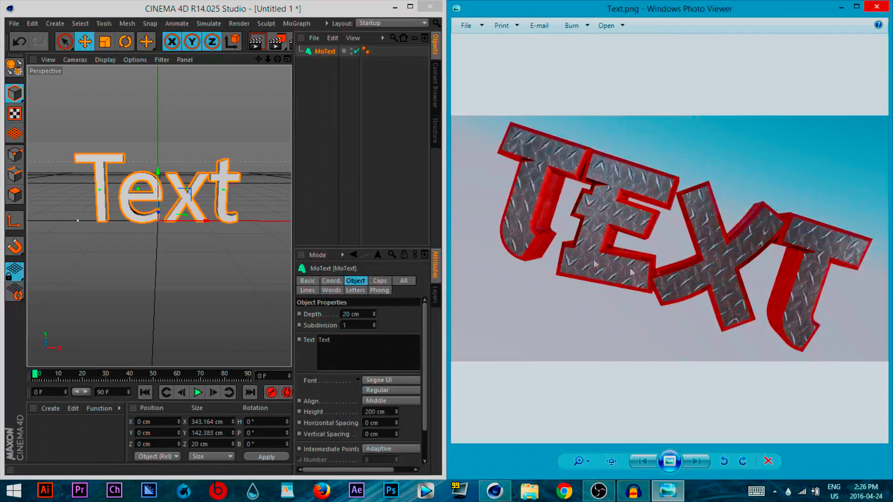
pyautogui.click(887, 6)
pyautogui.click(410, 6)
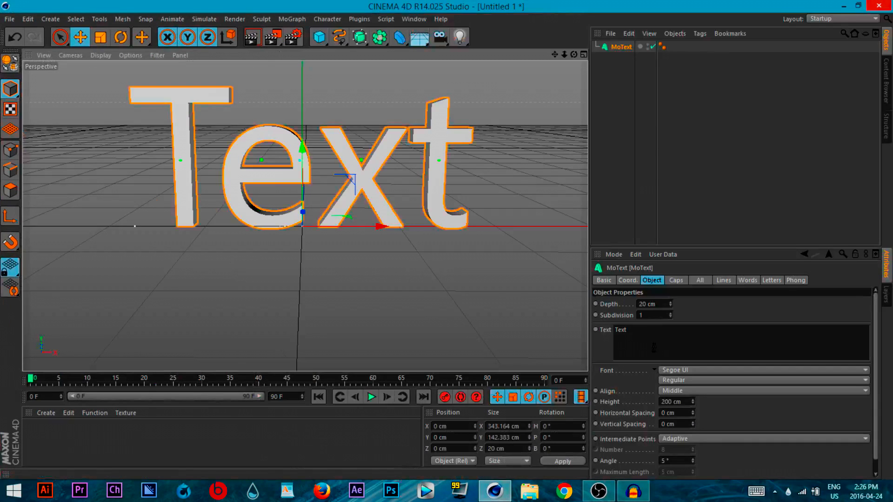
# Replace the MoText object's wording with "Name"
pyautogui.moveTo(654, 348); pyautogui.dragTo(596, 336)
pyautogui.press('BackSpace')
pyautogui.write('Name')
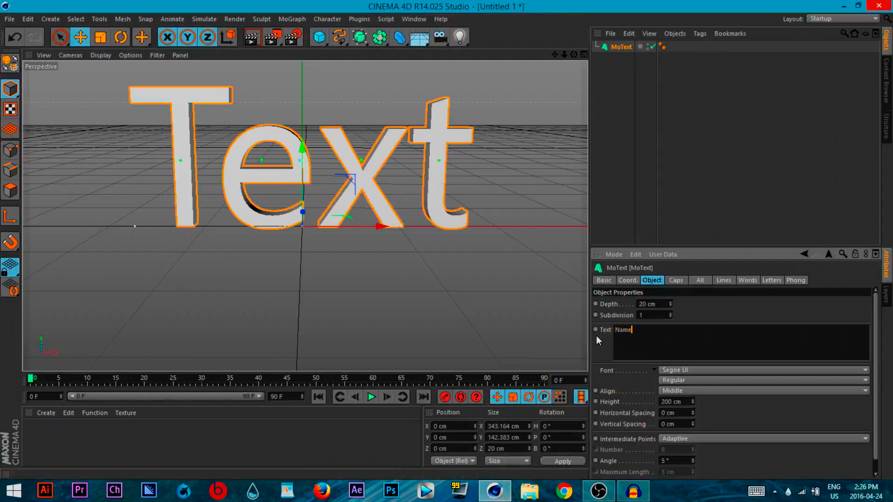
pyautogui.click(698, 305)
pyautogui.moveTo(564, 55); pyautogui.dragTo(532, 54)
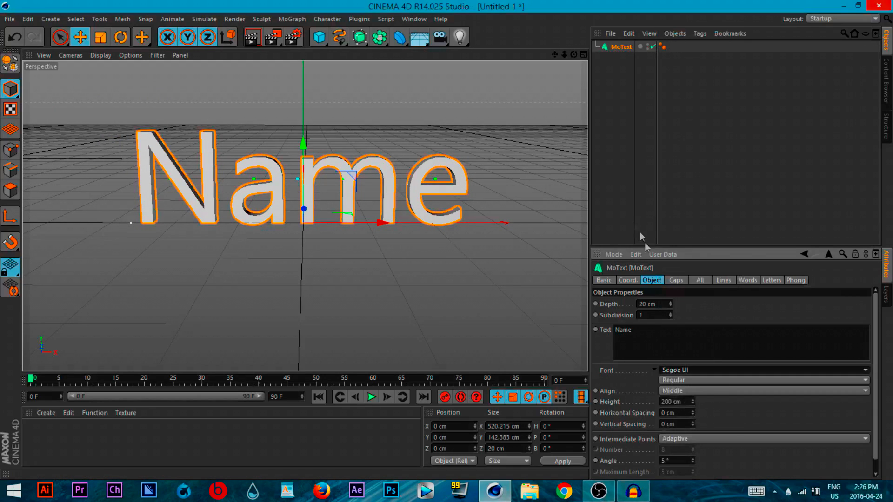
# Change the MoText font to Gang of Three
pyautogui.click(743, 371)
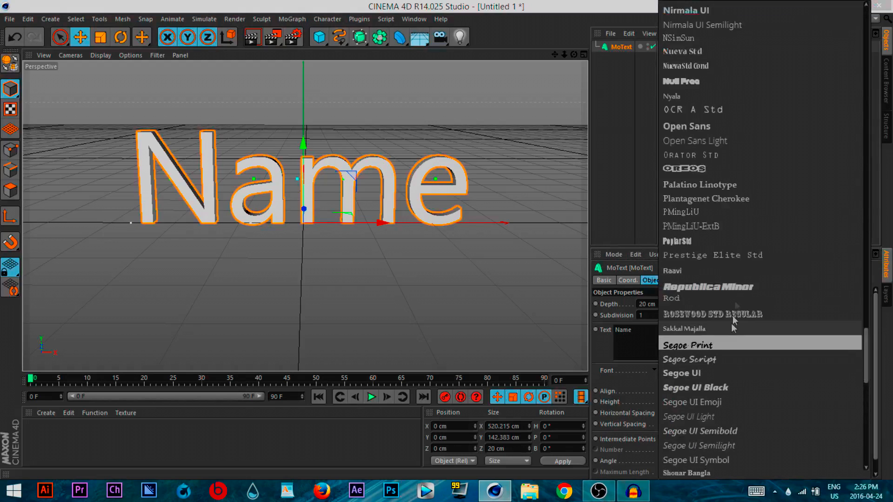
pyautogui.scroll(15, 744, 367)
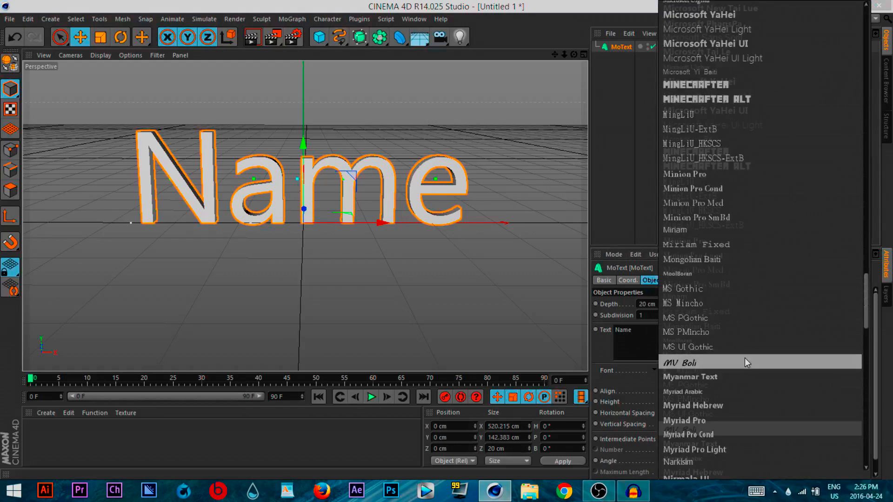
pyautogui.scroll(10, 744, 358)
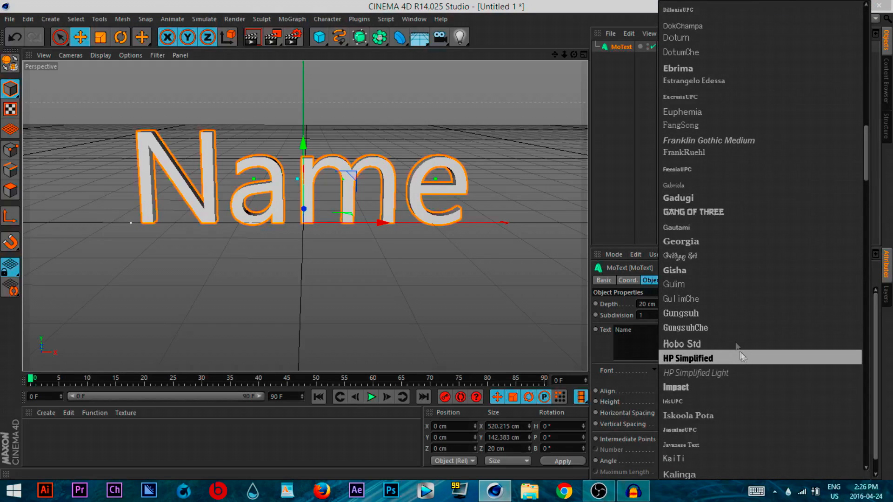
pyautogui.scroll(12, 719, 364)
pyautogui.scroll(8, 720, 360)
pyautogui.scroll(-6, 722, 349)
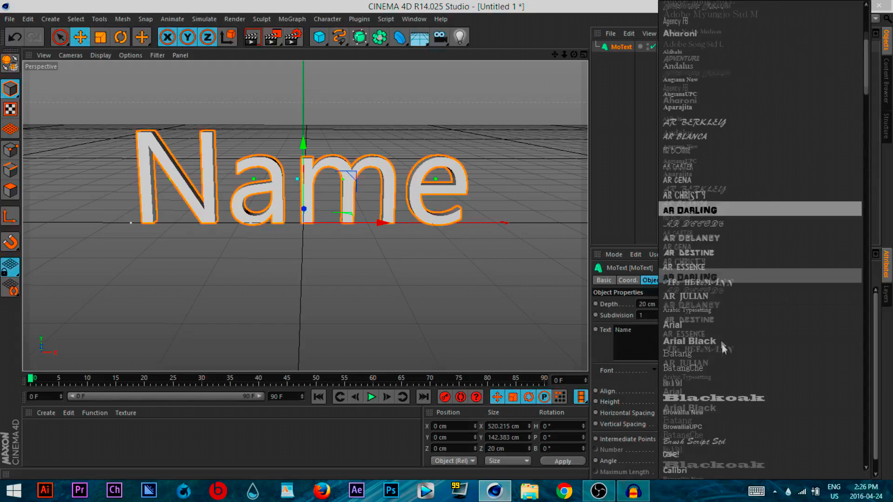
pyautogui.scroll(-5, 721, 332)
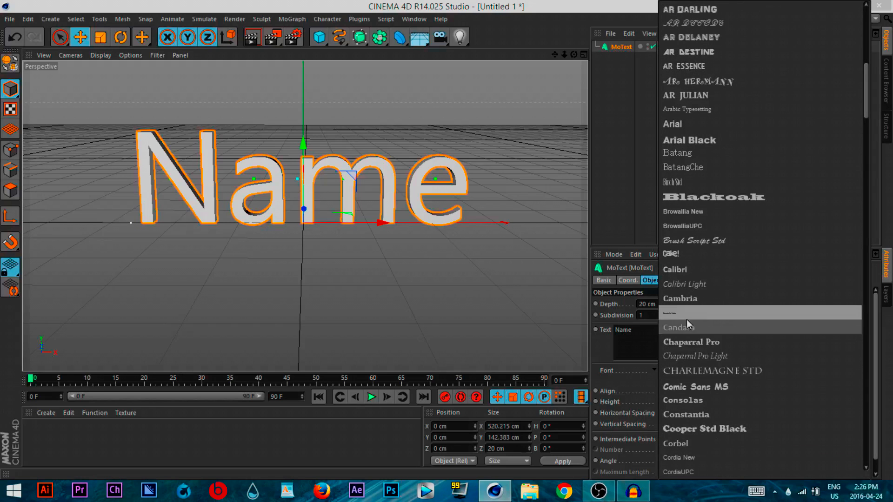
pyautogui.scroll(-8, 687, 320)
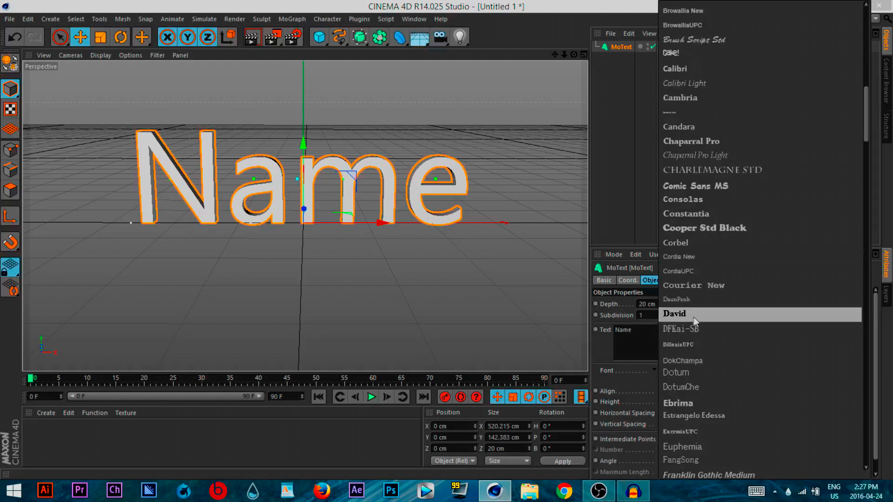
pyautogui.click(703, 414)
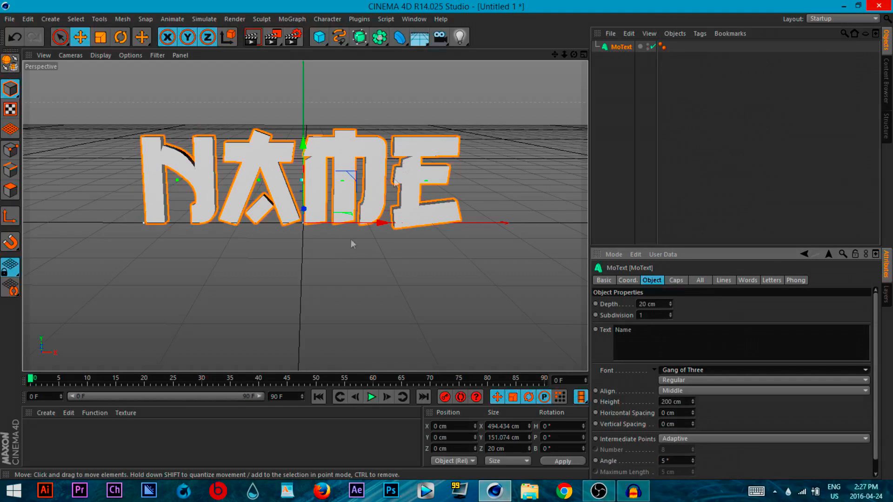
pyautogui.moveTo(574, 54); pyautogui.dragTo(603, 48)
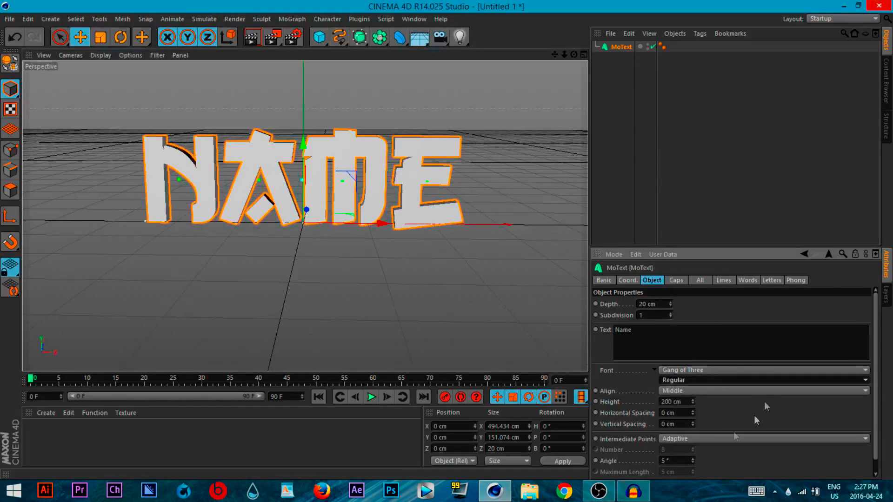
# Set both the start and end caps of the MoText object to Fillet Cap
pyautogui.click(676, 281)
pyautogui.click(666, 304)
pyautogui.click(667, 352)
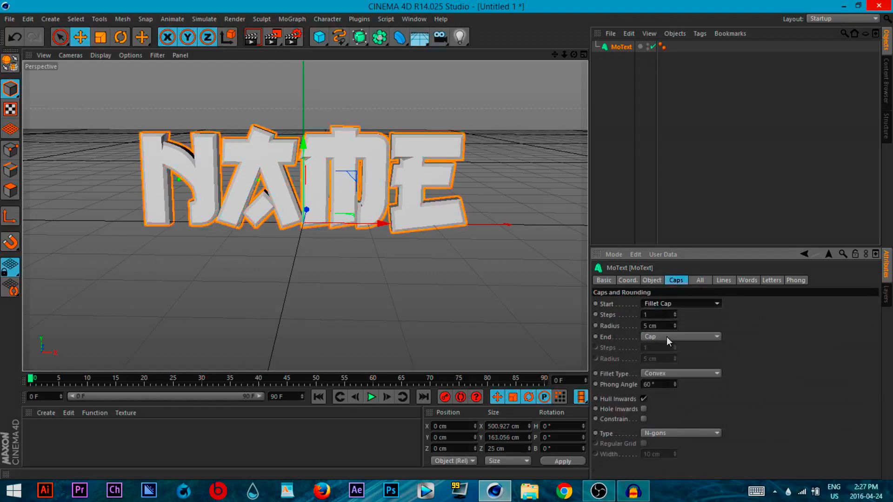
pyautogui.click(667, 337)
pyautogui.click(669, 385)
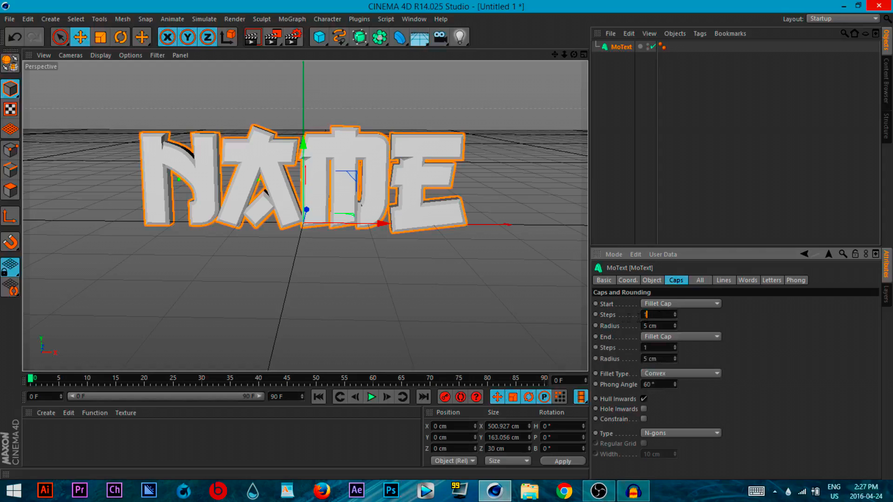
# Give the start and end fillet caps 3 steps and a 4 cm radius each
pyautogui.moveTo(663, 326); pyautogui.dragTo(610, 332)
pyautogui.write('4')
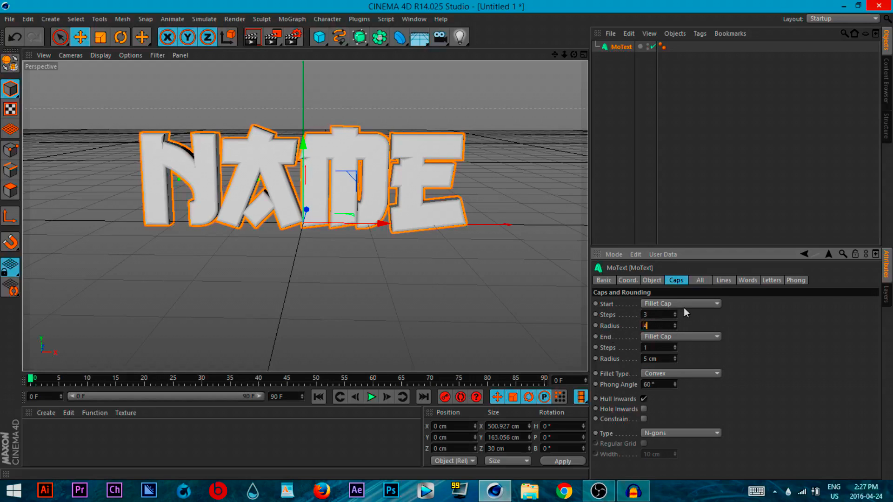
pyautogui.press('Return')
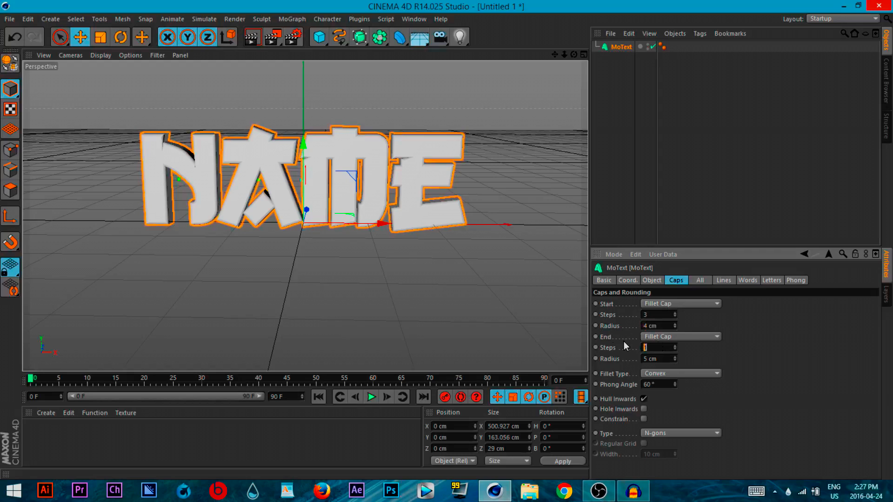
pyautogui.write('3')
pyautogui.moveTo(653, 359); pyautogui.dragTo(574, 363)
pyautogui.write('4')
pyautogui.press('Return')
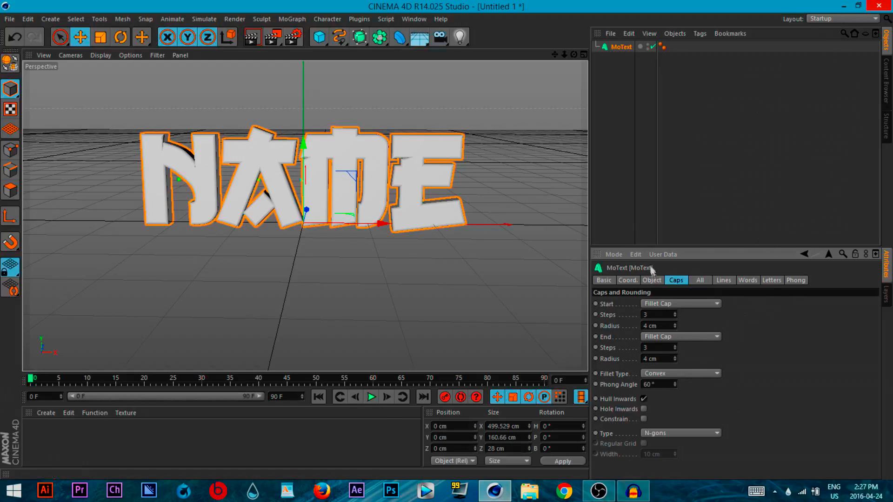
# Set the MoText object's depth to 60 cm and its subdivision to 12
pyautogui.click(653, 280)
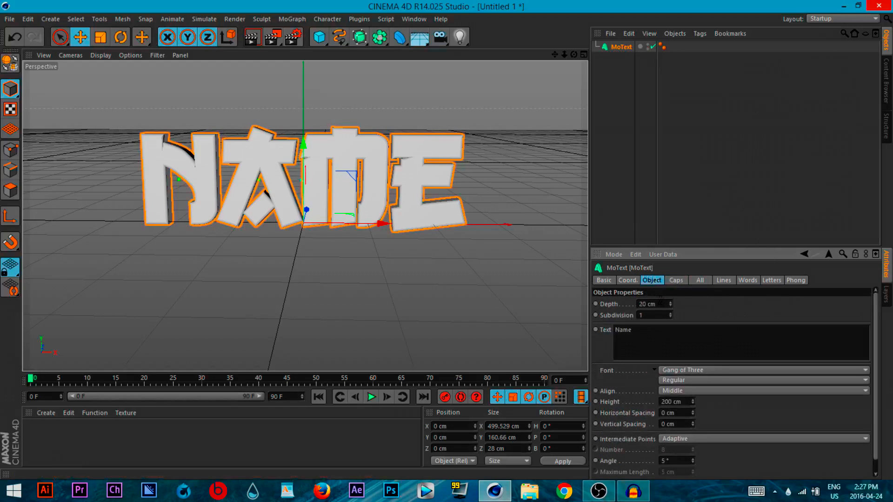
pyautogui.write('60')
pyautogui.press('Return')
pyautogui.moveTo(574, 54); pyautogui.dragTo(587, 65)
pyautogui.click(658, 317)
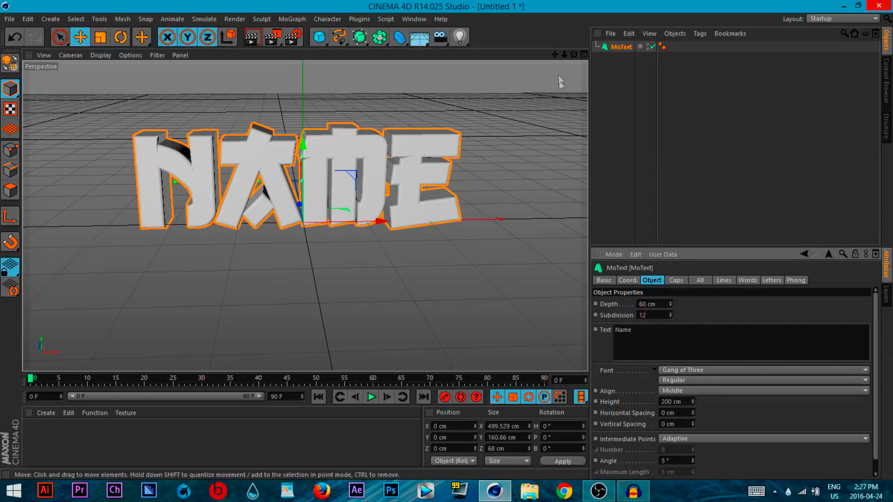
pyautogui.moveTo(574, 55); pyautogui.dragTo(465, 154)
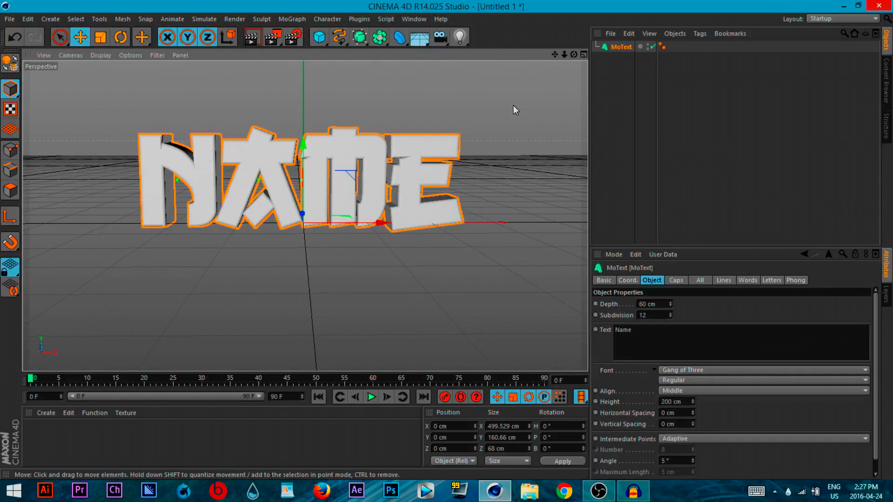
# Load the MiguelArtz Lightroom V.5 scene from the Content Browser and open its Materials folder
pyautogui.click(414, 19)
pyautogui.click(434, 77)
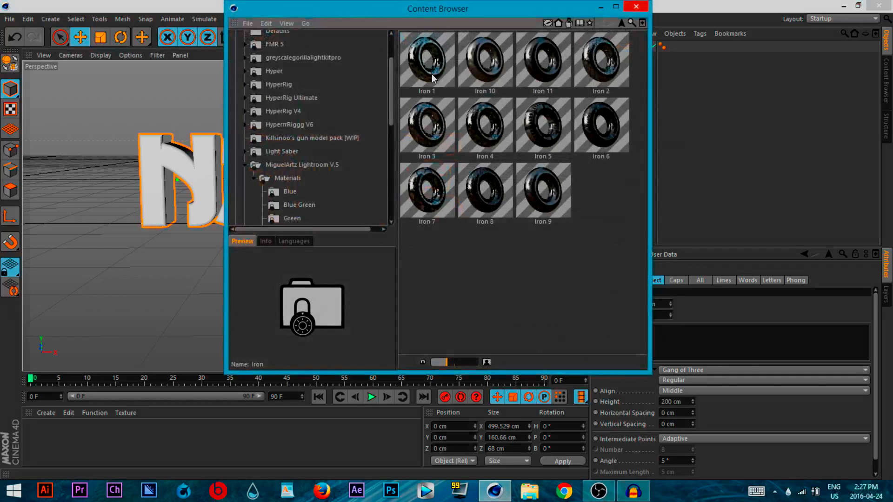
pyautogui.click(287, 178)
pyautogui.click(292, 166)
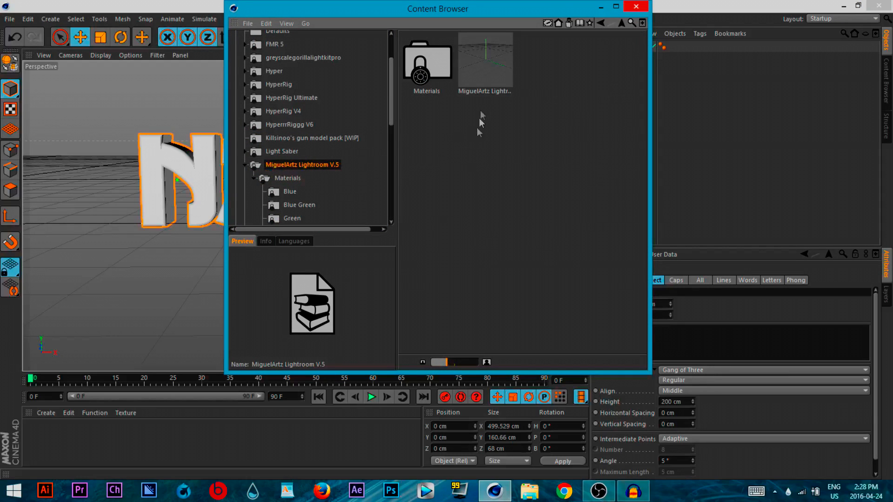
pyautogui.click(488, 79)
pyautogui.doubleClick(490, 65)
pyautogui.moveTo(545, 6); pyautogui.dragTo(502, 38)
pyautogui.doubleClick(393, 95)
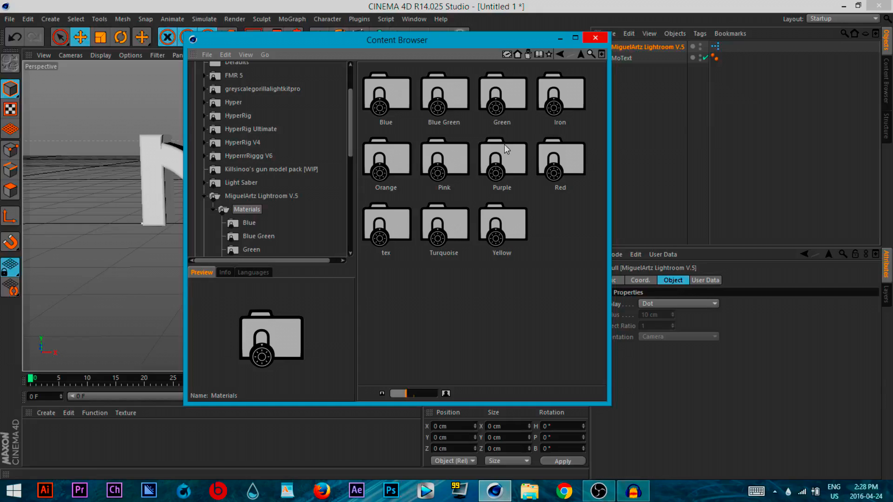
# Open Text.png from the desktop, examine the lettering's face and side materials up close, close it and return to Cinema 4D
pyautogui.click(844, 6)
pyautogui.doubleClick(744, 322)
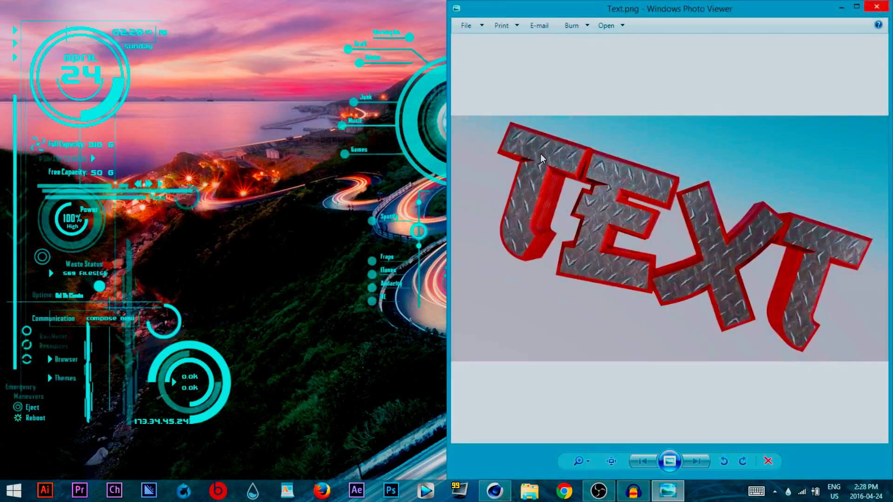
pyautogui.scroll(5, 546, 236)
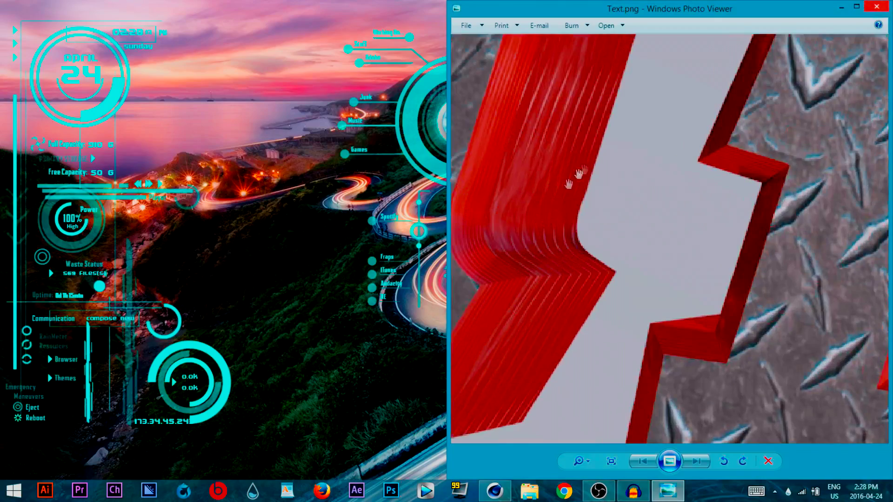
pyautogui.scroll(-4, 544, 267)
pyautogui.click(876, 7)
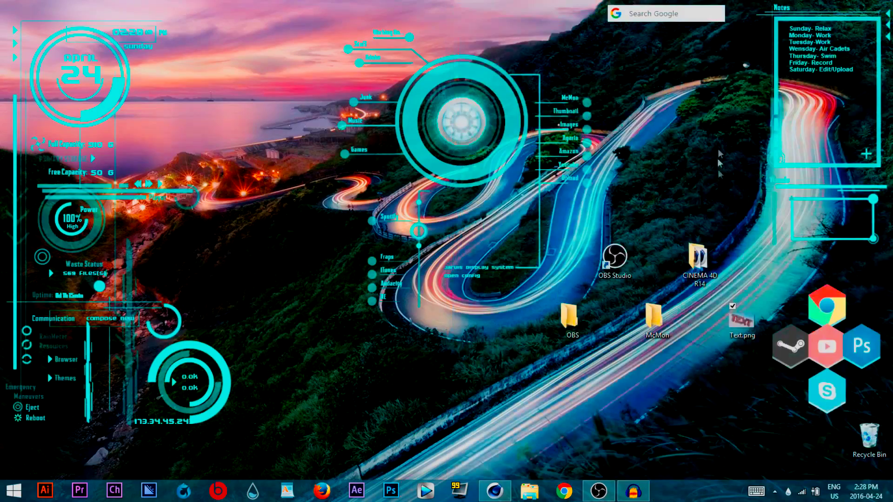
pyautogui.click(495, 491)
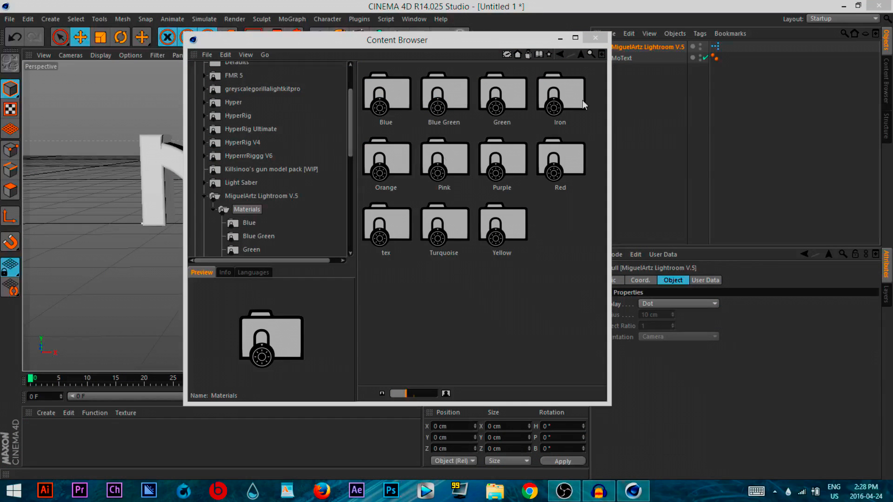
# Open the Iron folder of the MiguelArtz Lightroom V.5 materials and preview several iron materials, including Iron 8 and Iron 10
pyautogui.doubleClick(561, 101)
pyautogui.click(445, 103)
pyautogui.click(448, 156)
pyautogui.click(486, 161)
pyautogui.click(486, 228)
pyautogui.click(432, 234)
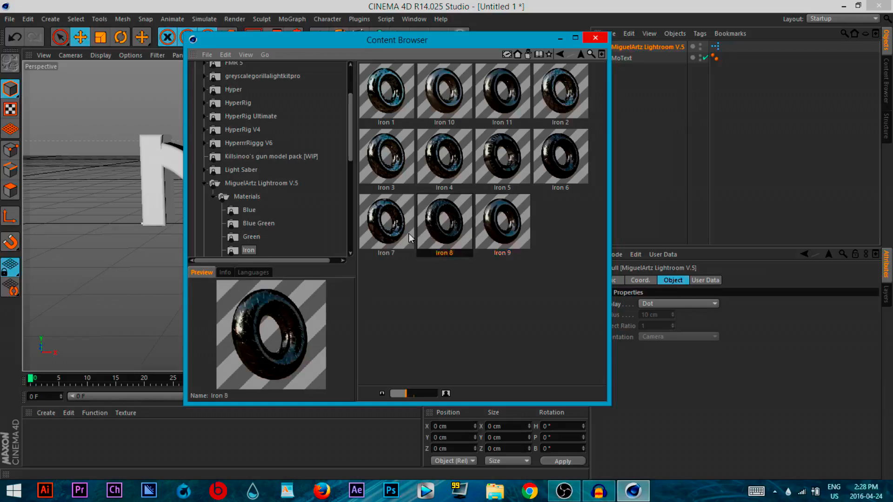
pyautogui.click(409, 237)
pyautogui.click(482, 105)
# Open Text.png from the desktop, check the metal on the letter faces, close it and return to Cinema 4D
pyautogui.click(843, 5)
pyautogui.doubleClick(741, 319)
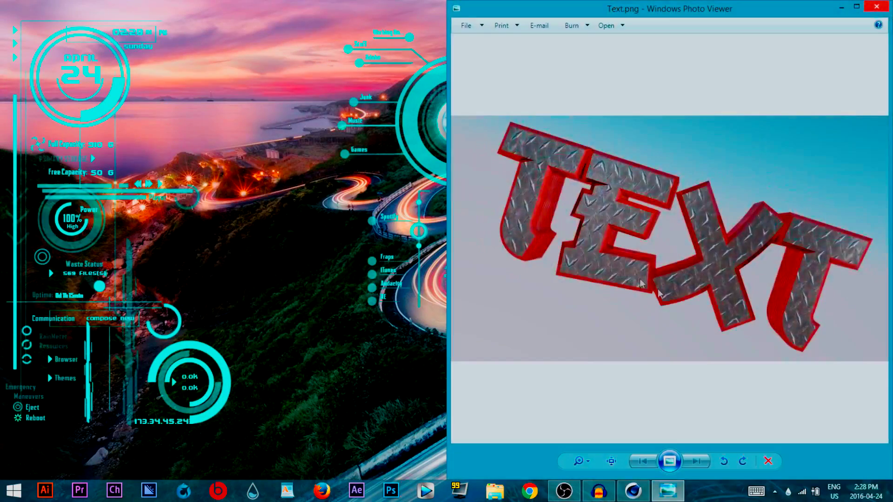
pyautogui.click(876, 6)
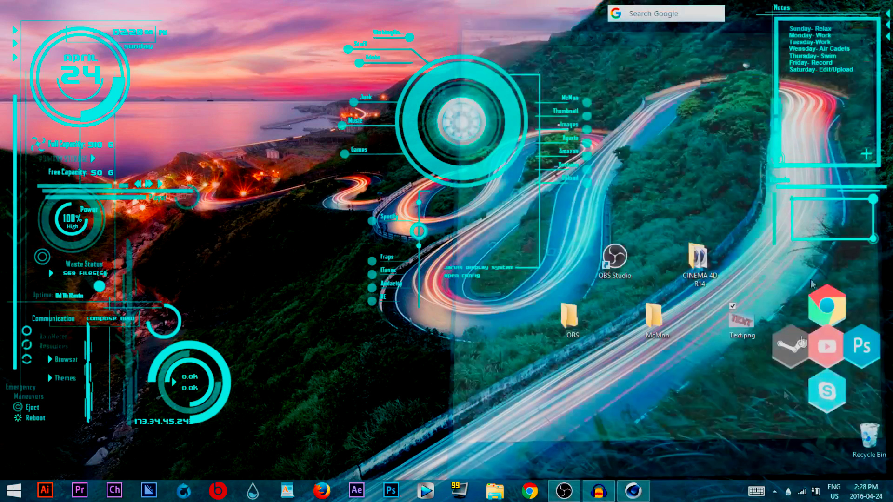
pyautogui.click(634, 490)
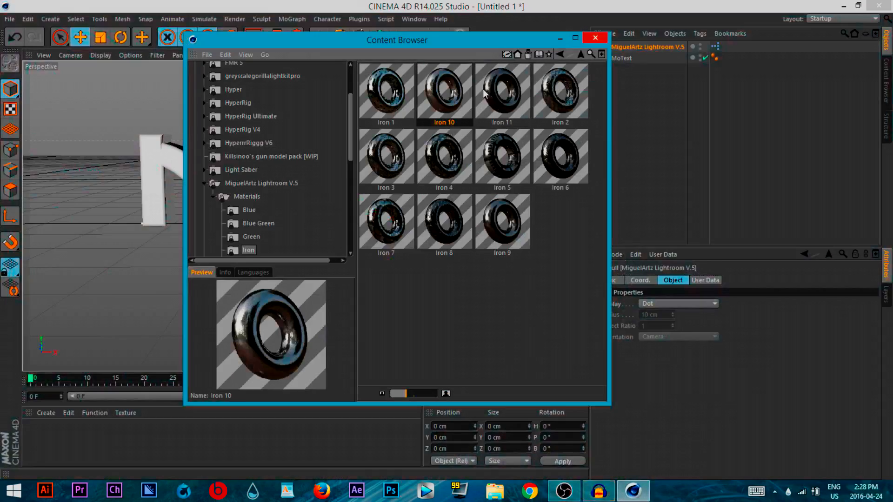
# Preview the other iron materials, including Iron 6, Iron 4 and Iron 9, to find one for the letter faces
pyautogui.click(512, 96)
pyautogui.click(557, 100)
pyautogui.click(558, 158)
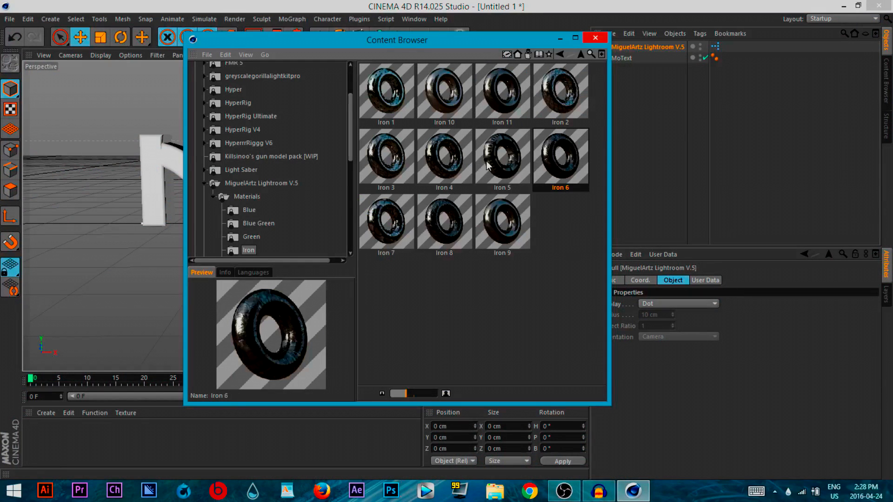
pyautogui.click(484, 160)
pyautogui.click(445, 172)
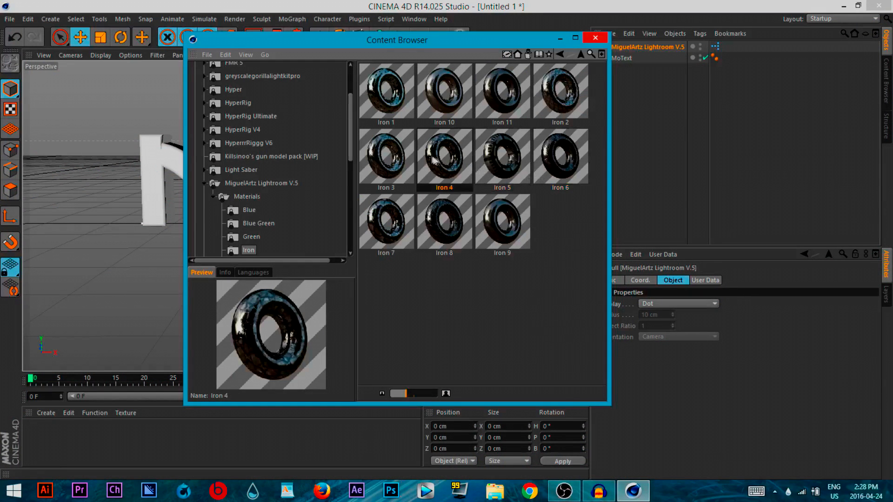
pyautogui.click(406, 181)
pyautogui.click(393, 206)
pyautogui.click(444, 219)
pyautogui.click(502, 219)
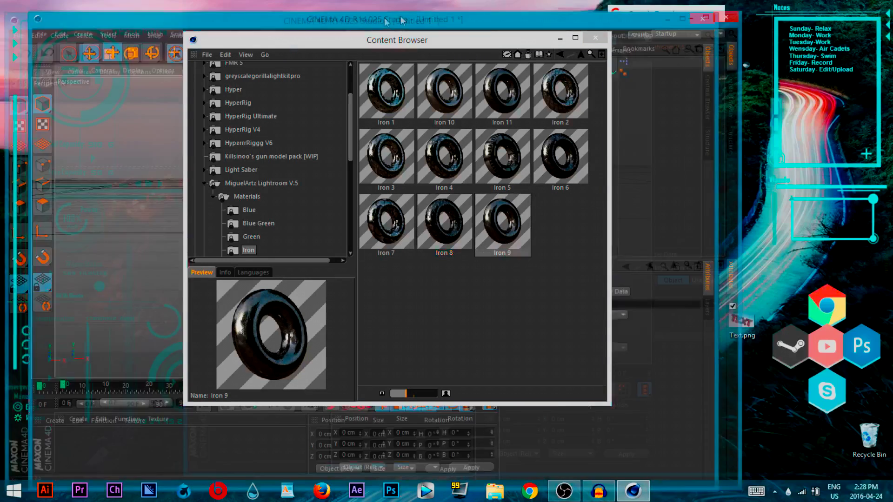
# Compare the iron previews with Text.png again, return to a maximized Cinema 4D window and load the Iron 11 material
pyautogui.doubleClick(742, 321)
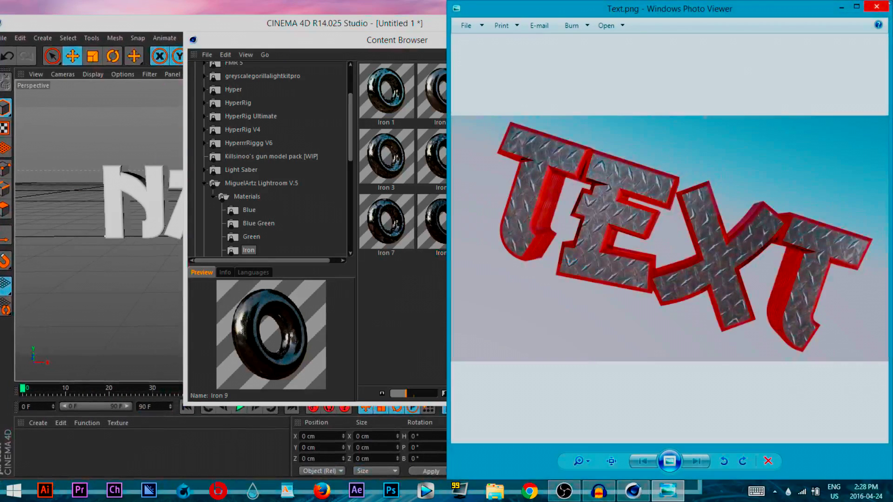
pyautogui.click(877, 6)
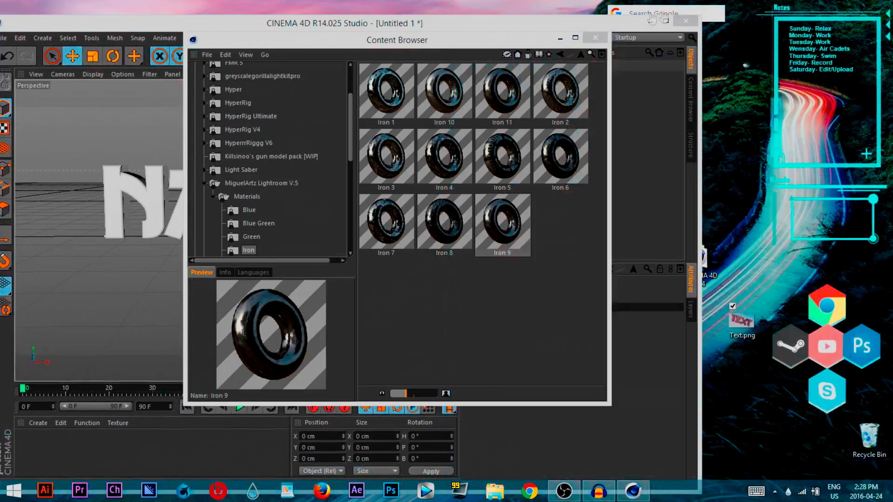
pyautogui.doubleClick(666, 23)
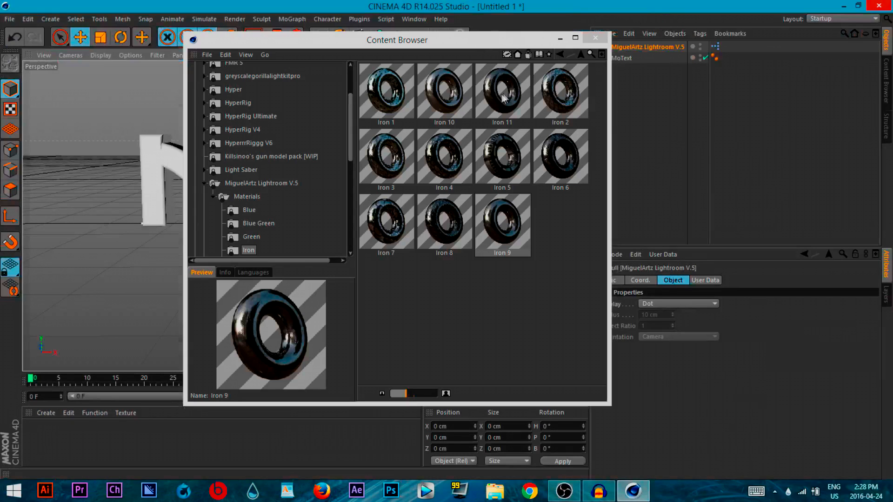
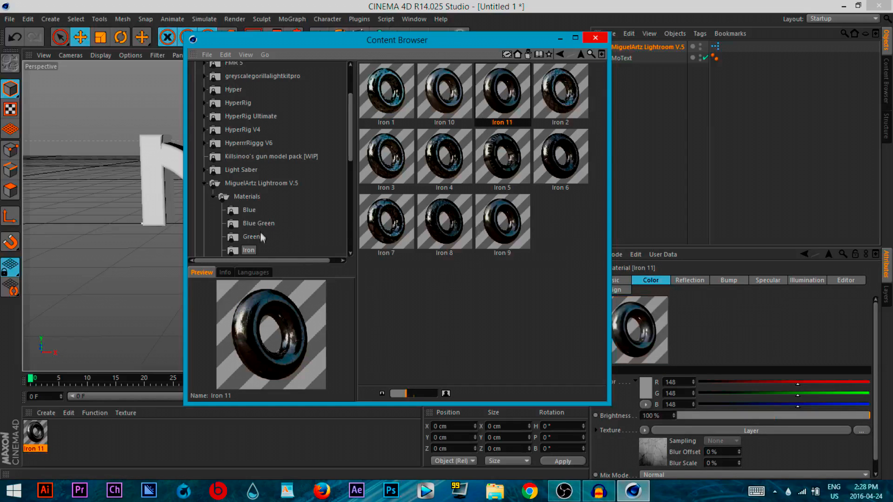
# Open the Red materials folder of the lightroom and preview Red 7 and Red 8
pyautogui.moveTo(351, 153); pyautogui.dragTo(346, 175)
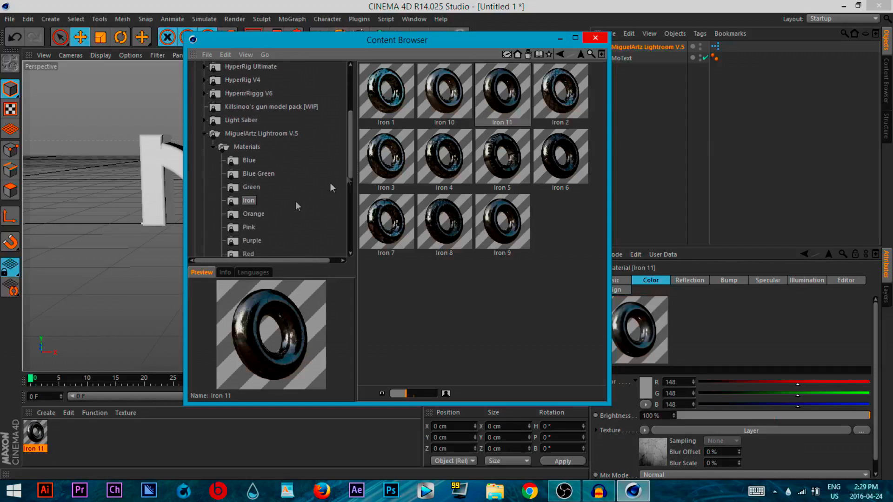
pyautogui.click(253, 215)
pyautogui.click(252, 241)
pyautogui.click(247, 254)
pyautogui.click(375, 222)
pyautogui.click(445, 223)
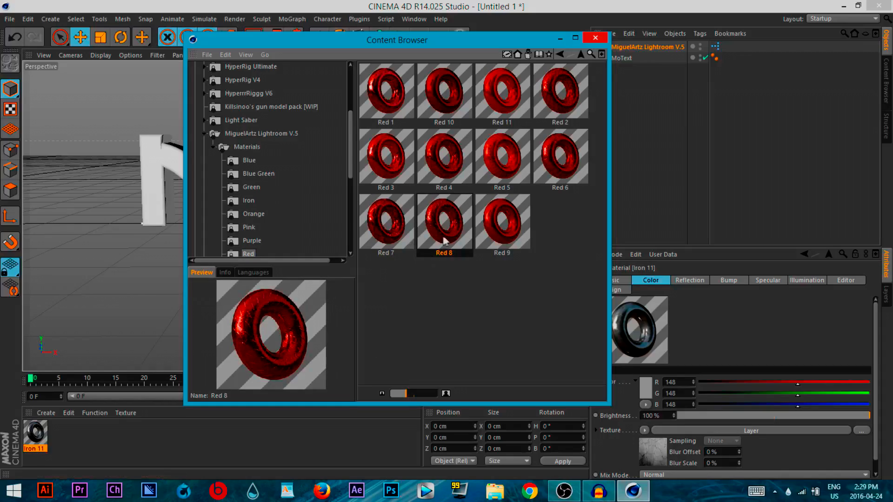
# Open Text.png from the desktop, examine the red letter sides up close, close it and return to Cinema 4D
pyautogui.click(844, 6)
pyautogui.doubleClick(741, 321)
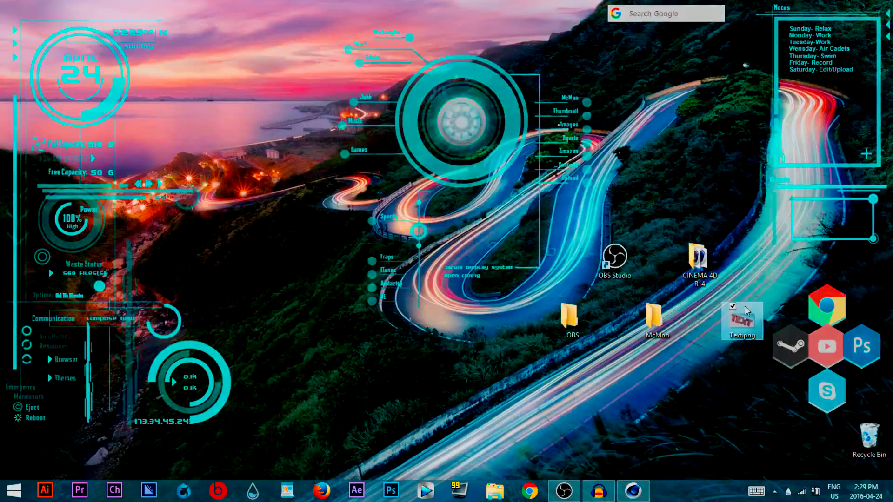
pyautogui.scroll(3, 529, 218)
pyautogui.scroll(2, 529, 219)
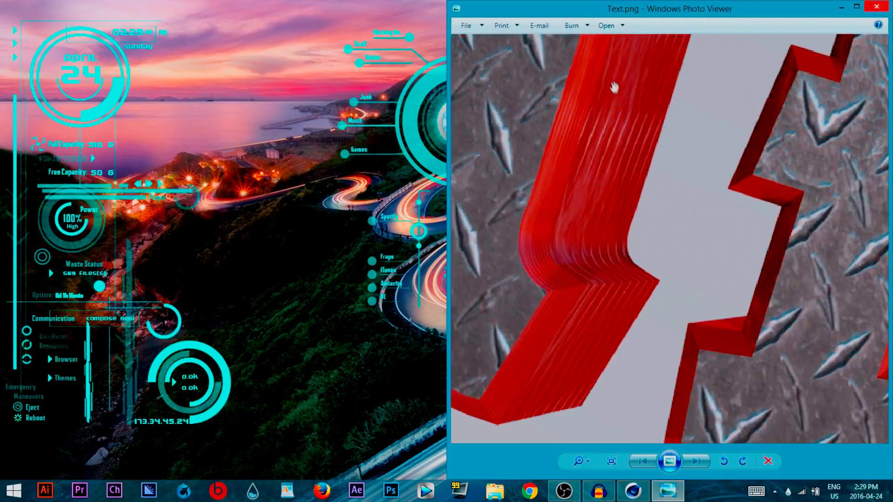
pyautogui.scroll(-5, 588, 217)
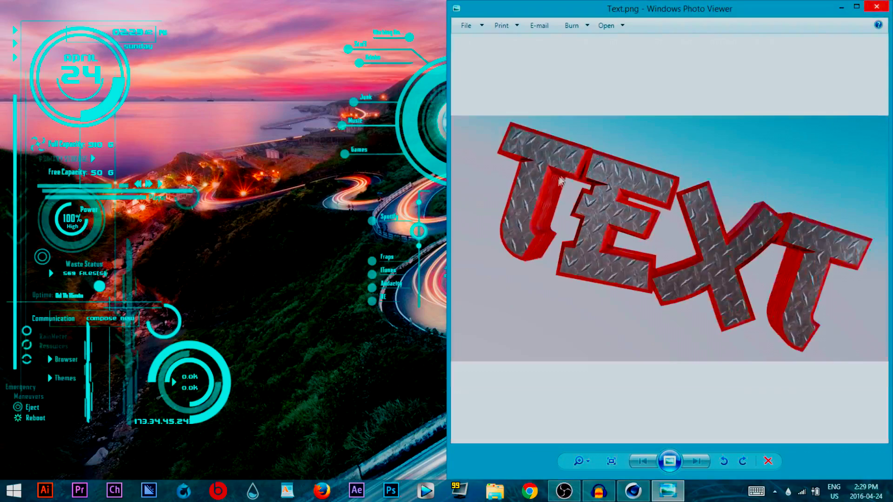
pyautogui.click(882, 8)
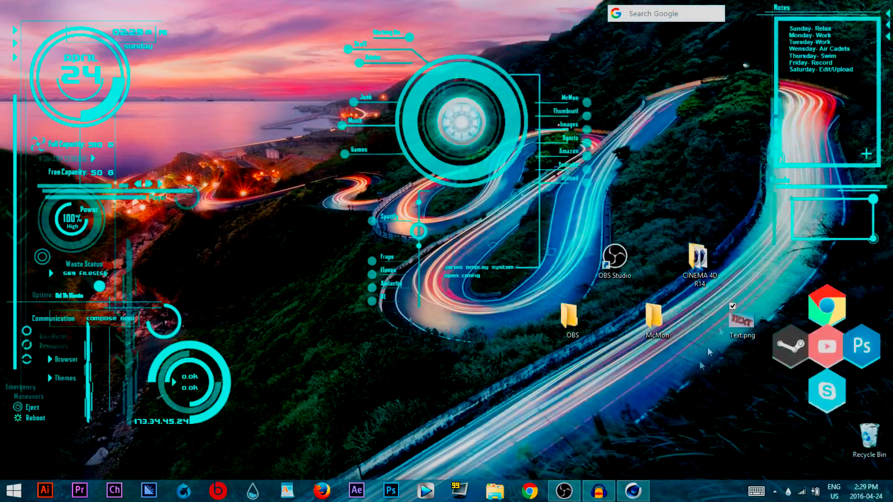
pyautogui.click(633, 491)
# Load the Red 8 material into the scene, compare it with Red 7 and close the Content Browser
pyautogui.click(389, 226)
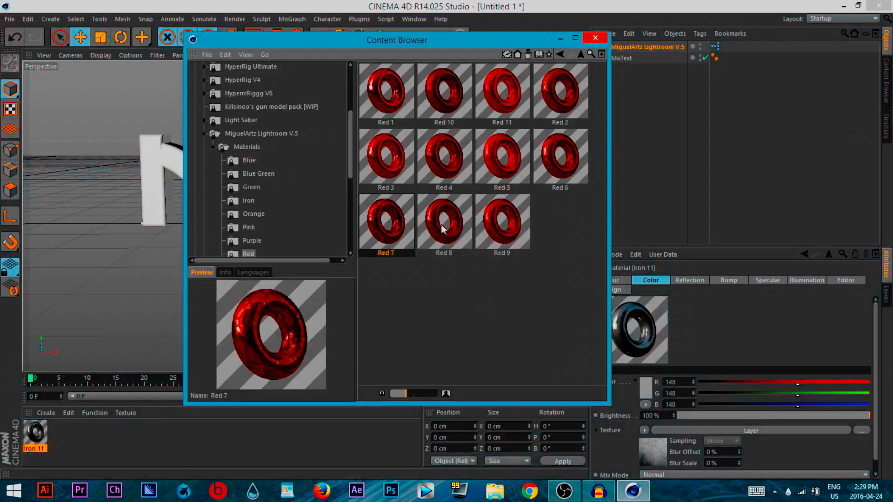
pyautogui.doubleClick(443, 229)
pyautogui.click(403, 217)
pyautogui.moveTo(390, 219); pyautogui.dragTo(272, 320)
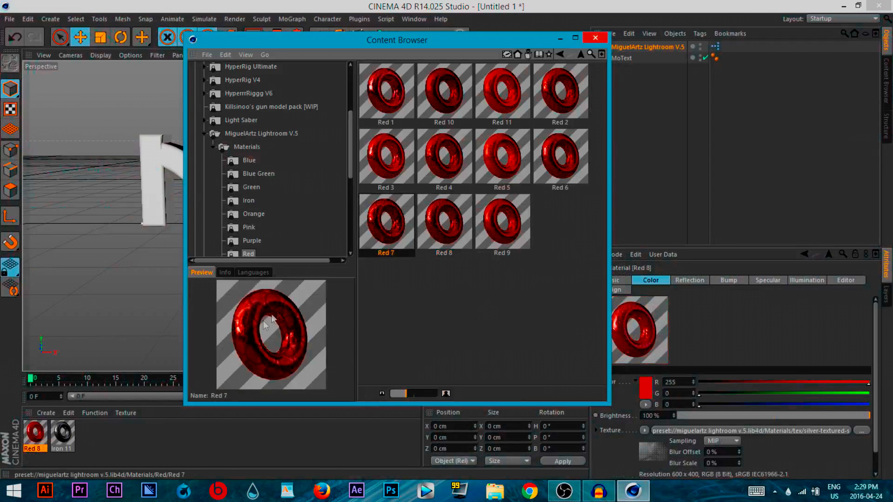
pyautogui.click(449, 211)
pyautogui.click(595, 39)
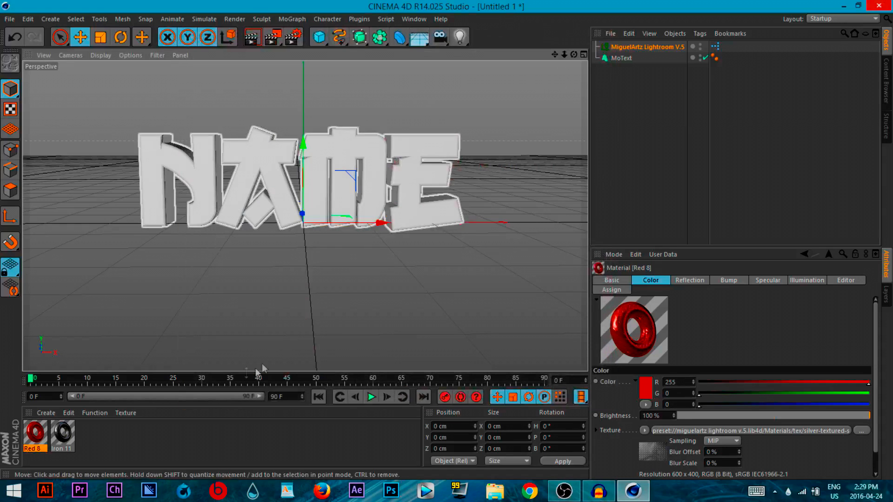
# Apply the Iron 11 material and then the Red 8 material to the MoText lettering
pyautogui.click(58, 437)
pyautogui.moveTo(159, 269)
pyautogui.mouseDown()
pyautogui.moveTo(186, 209)
pyautogui.moveTo(53, 444)
pyautogui.moveTo(214, 186)
pyautogui.mouseUp()
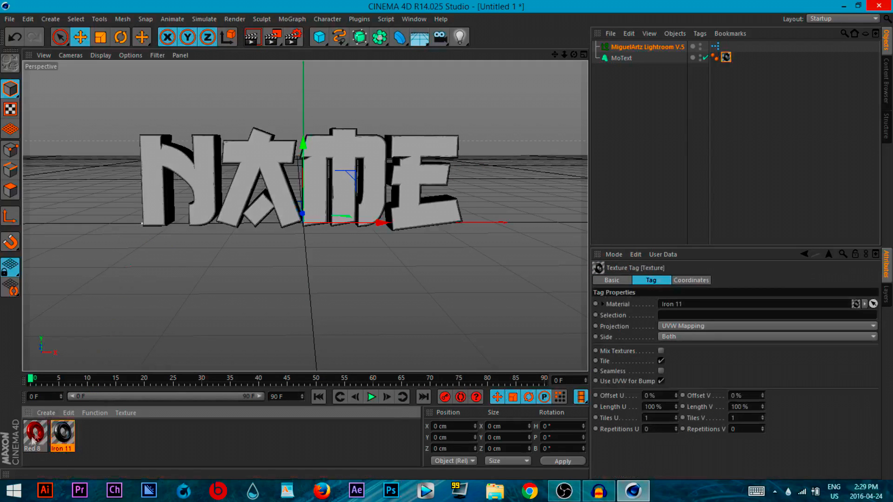
pyautogui.moveTo(73, 350); pyautogui.dragTo(199, 176)
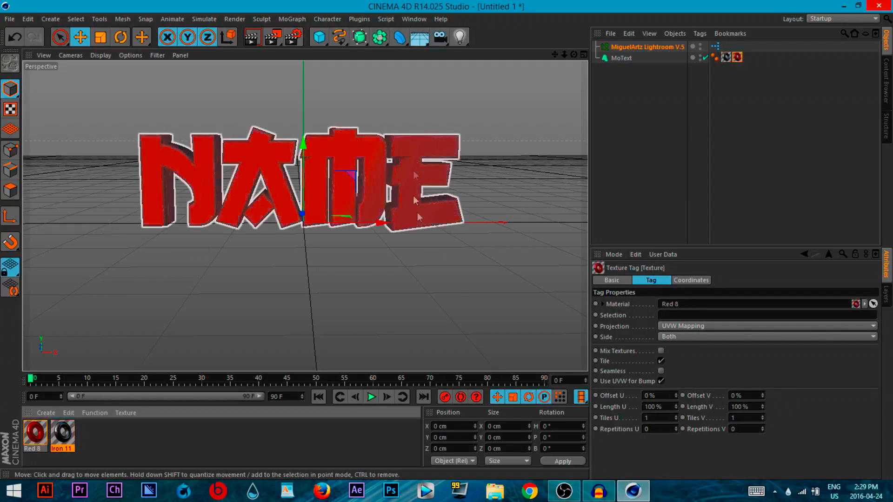
pyautogui.scroll(2, 309, 201)
pyautogui.scroll(-3, 311, 186)
pyautogui.scroll(3, 313, 174)
# Move the Iron 11 texture tag on the MoText object behind the Red 8 tag
pyautogui.click(616, 60)
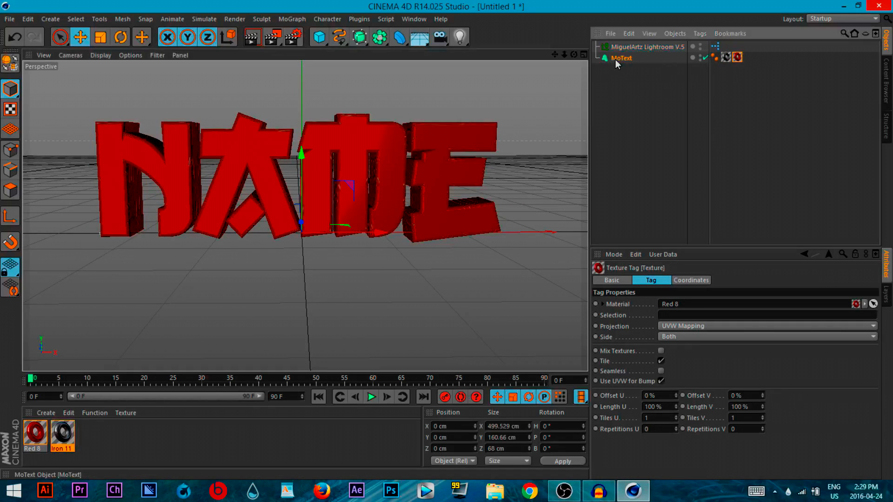
pyautogui.click(615, 59)
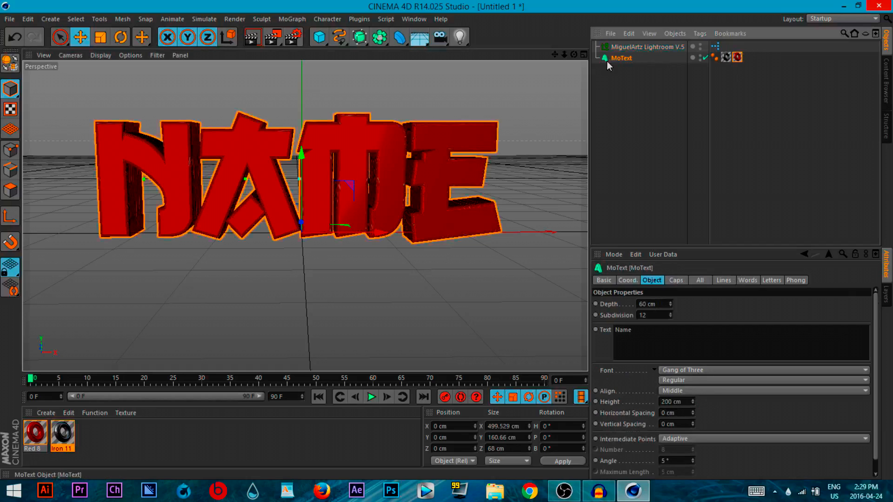
pyautogui.click(727, 59)
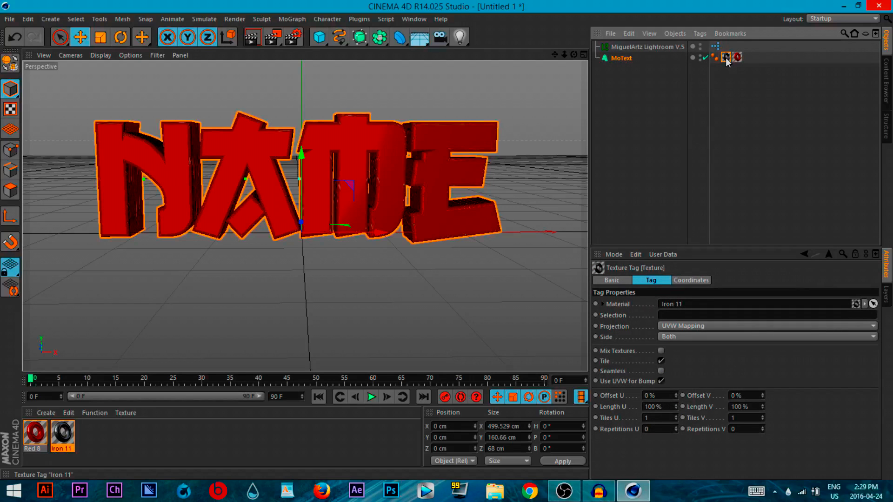
pyautogui.moveTo(750, 65); pyautogui.dragTo(745, 64)
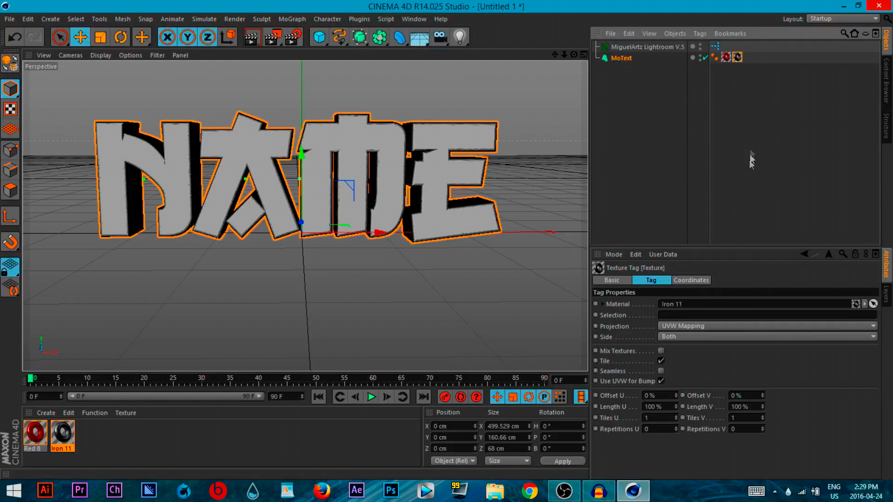
# Restrict the Iron 11 texture tag to selection C1 and give it Cubic projection with Seamless enabled
pyautogui.click(671, 315)
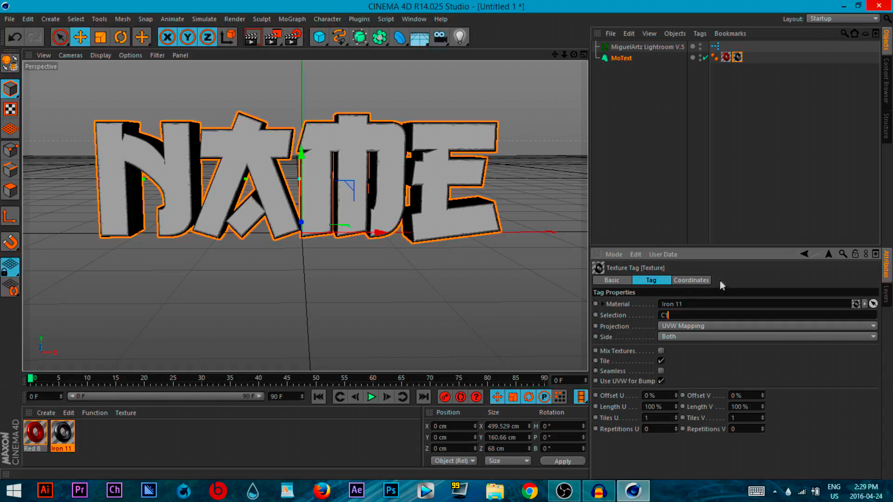
pyautogui.write('C1')
pyautogui.press('Return')
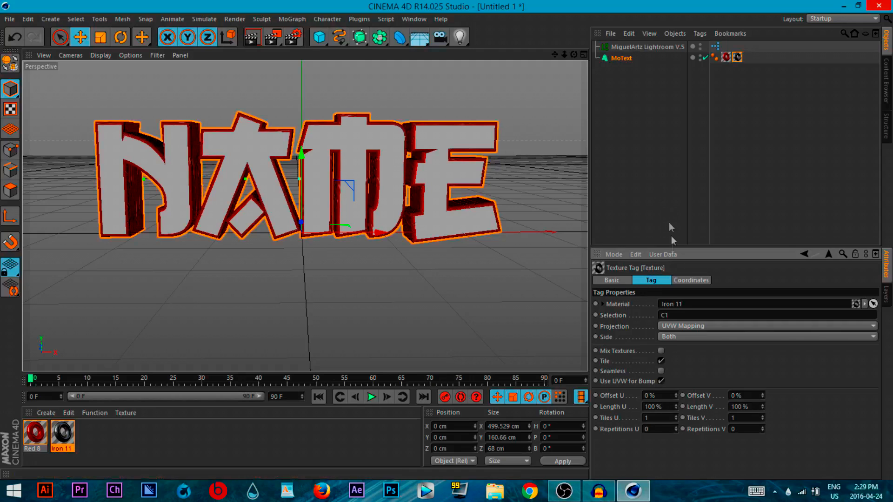
pyautogui.click(677, 326)
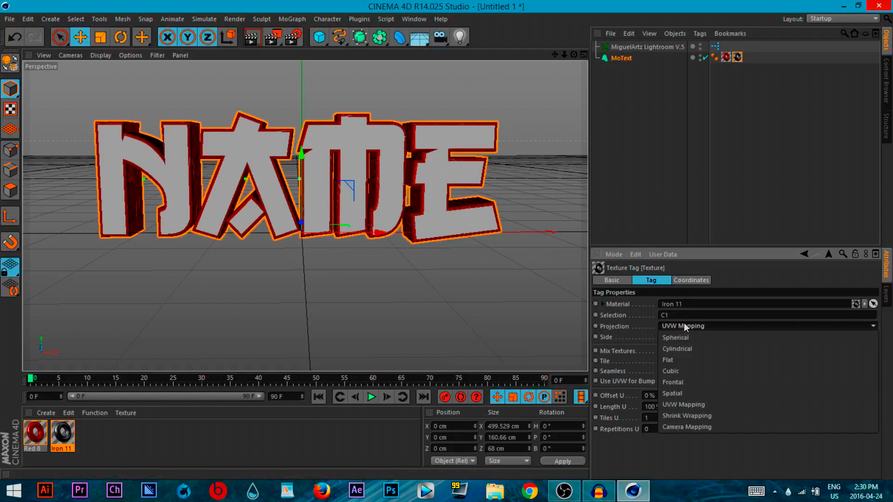
pyautogui.click(674, 372)
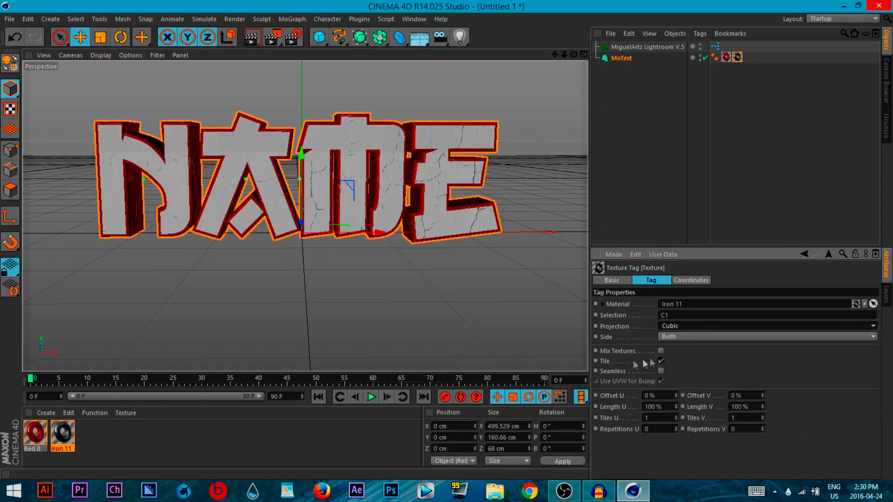
pyautogui.click(661, 371)
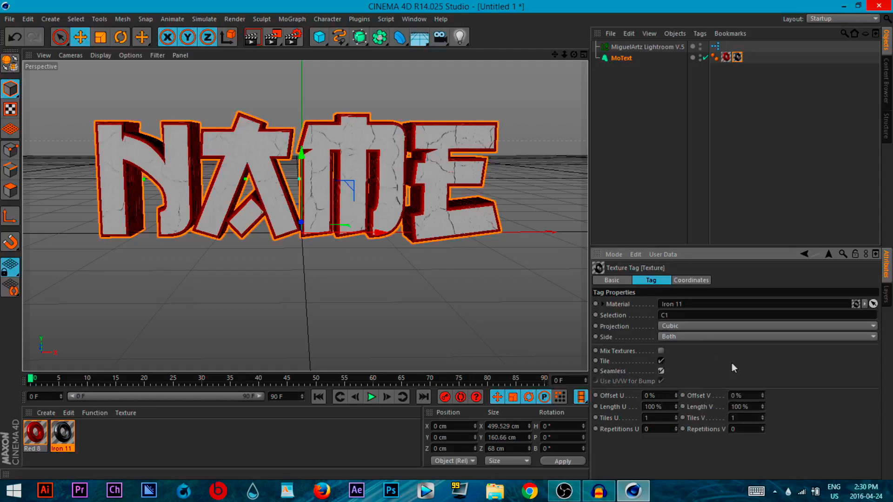
# Set the Red 8 texture tag's projection to Cubic and enable Seamless
pyautogui.click(725, 57)
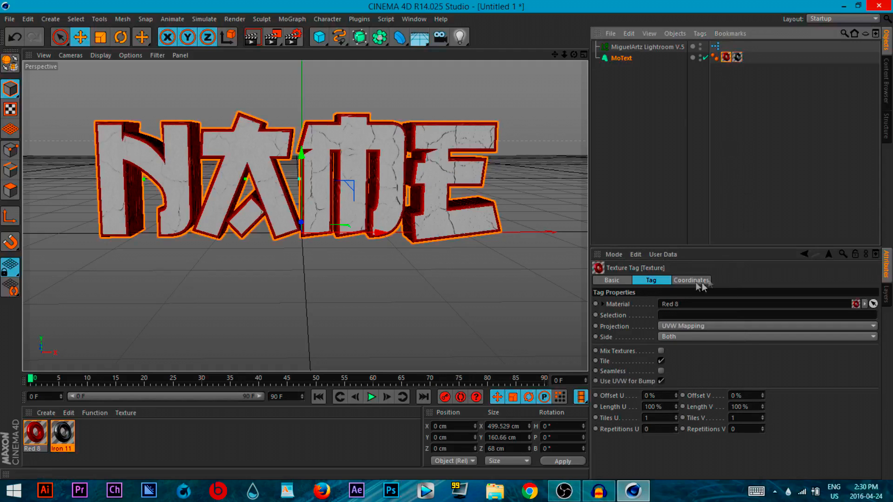
pyautogui.click(676, 327)
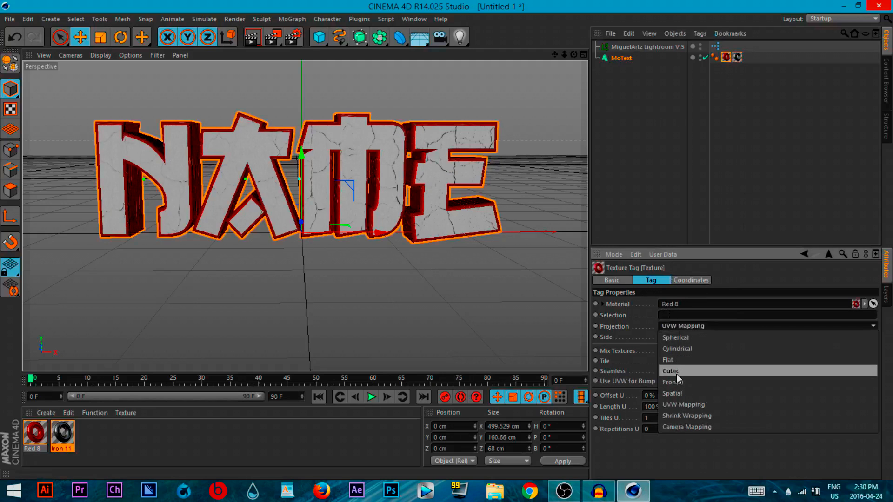
pyautogui.click(677, 374)
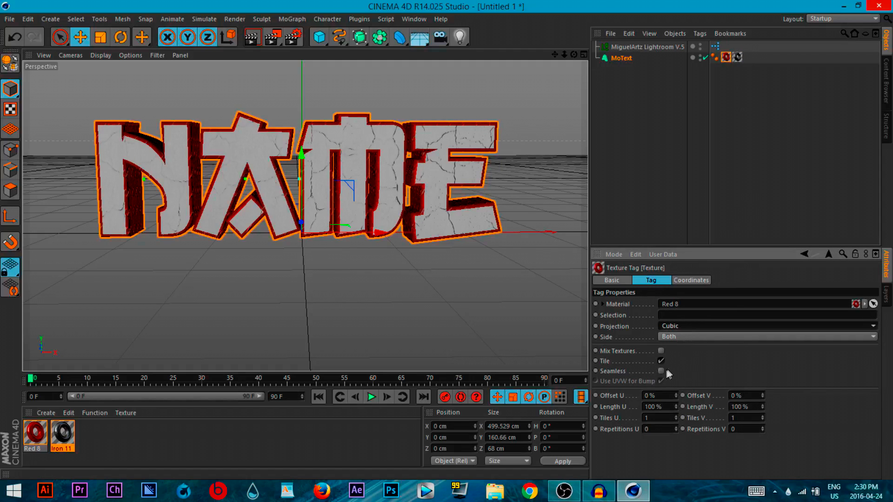
pyautogui.click(662, 371)
pyautogui.click(729, 58)
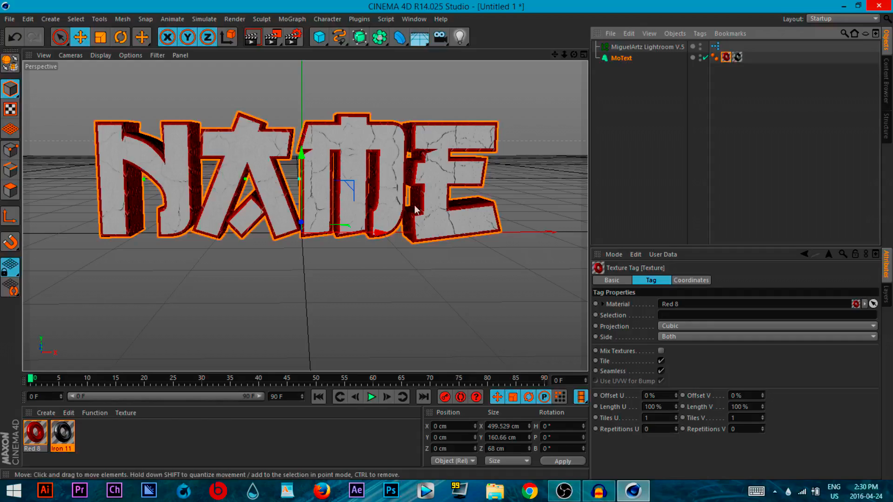
# Inspect the textured lettering from several angles and compare it with the reference image Text.png
pyautogui.moveTo(574, 54); pyautogui.dragTo(326, 158)
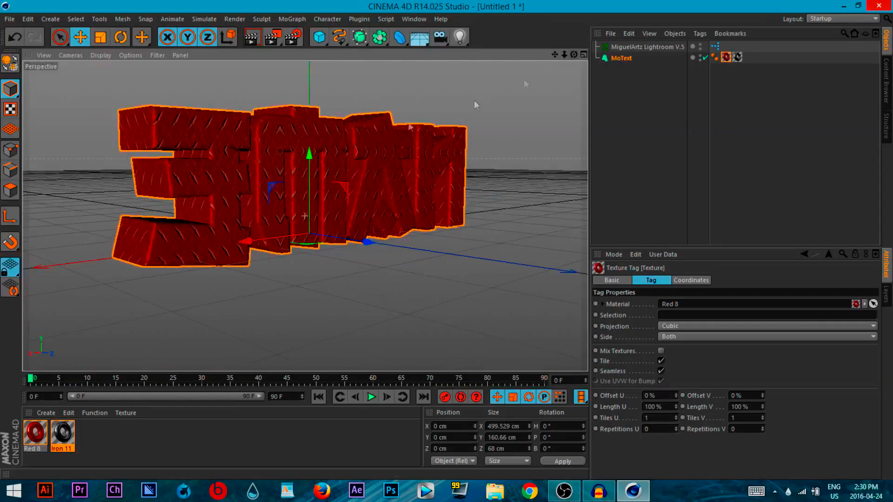
pyautogui.moveTo(574, 54); pyautogui.dragTo(304, 215)
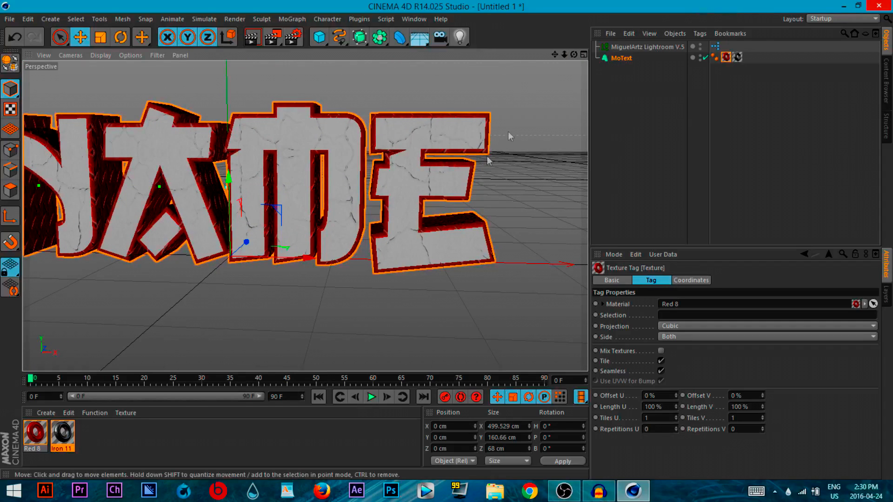
pyautogui.moveTo(555, 54); pyautogui.dragTo(305, 216)
pyautogui.moveTo(586, 55); pyautogui.dragTo(556, 54)
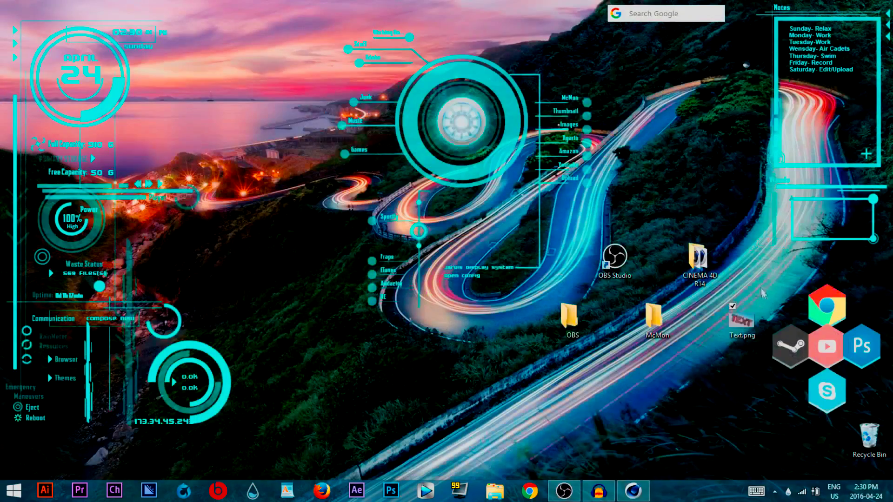
pyautogui.doubleClick(742, 320)
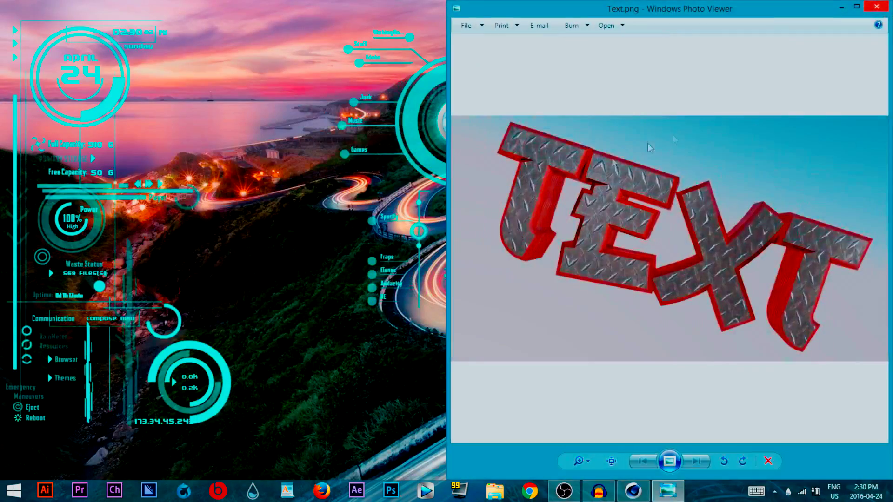
pyautogui.click(877, 6)
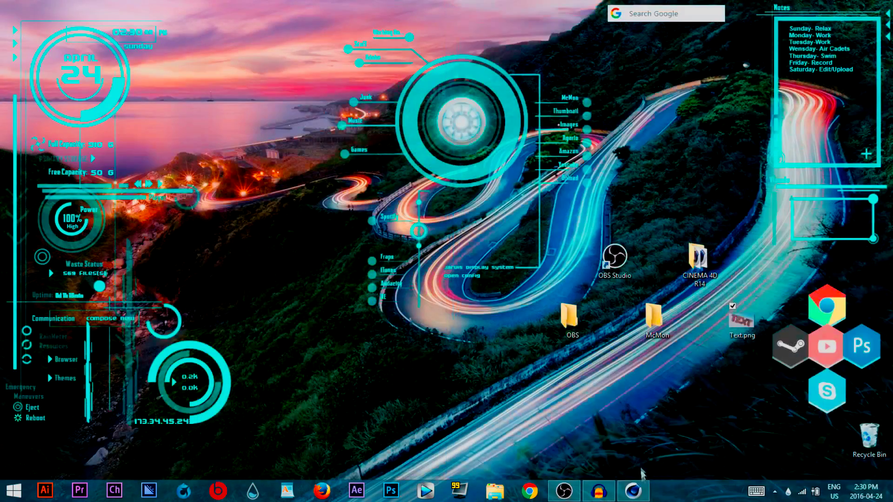
pyautogui.click(635, 492)
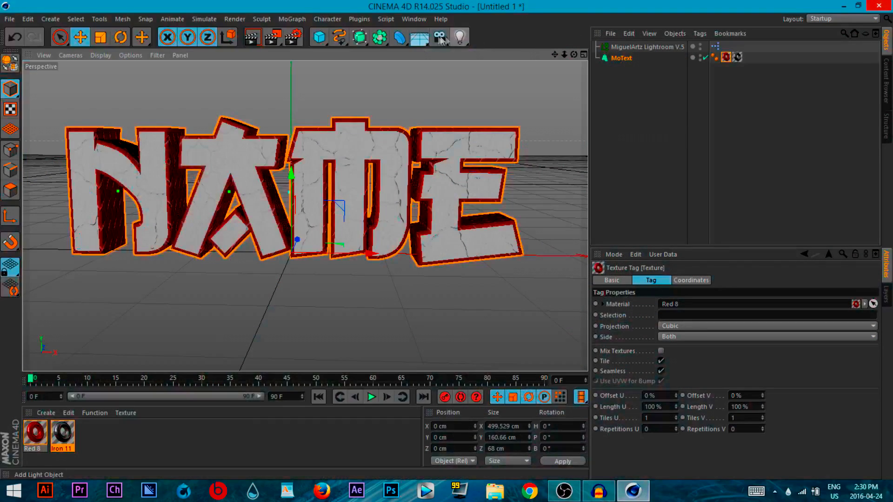
# Add a Physical Sky and a cube primitive to the scene
pyautogui.moveTo(425, 38); pyautogui.dragTo(563, 57)
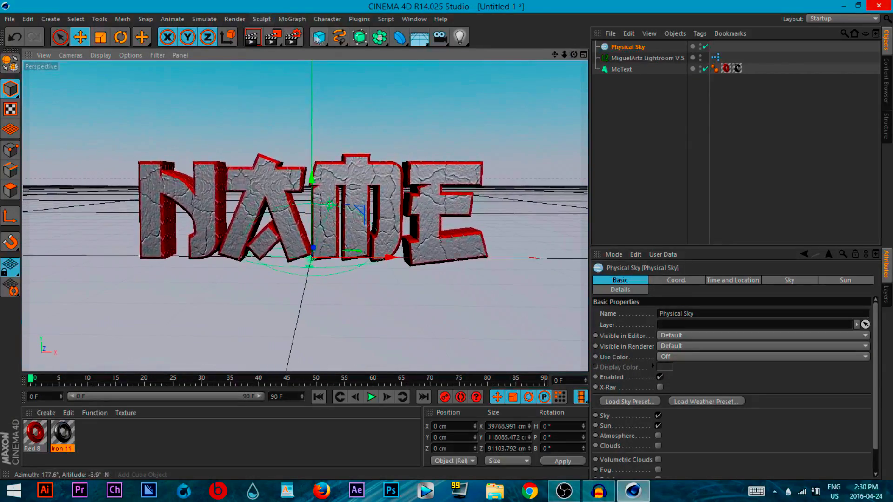
pyautogui.moveTo(319, 41); pyautogui.dragTo(367, 54)
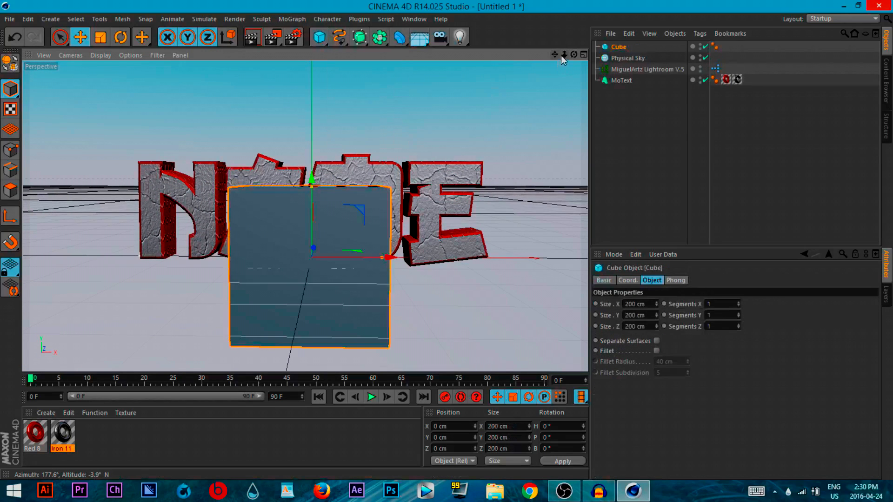
# Resize the cube in the viewport to about 519 cm wide and 179 cm high
pyautogui.moveTo(564, 55); pyautogui.dragTo(563, 58)
pyautogui.scroll(5, 355, 248)
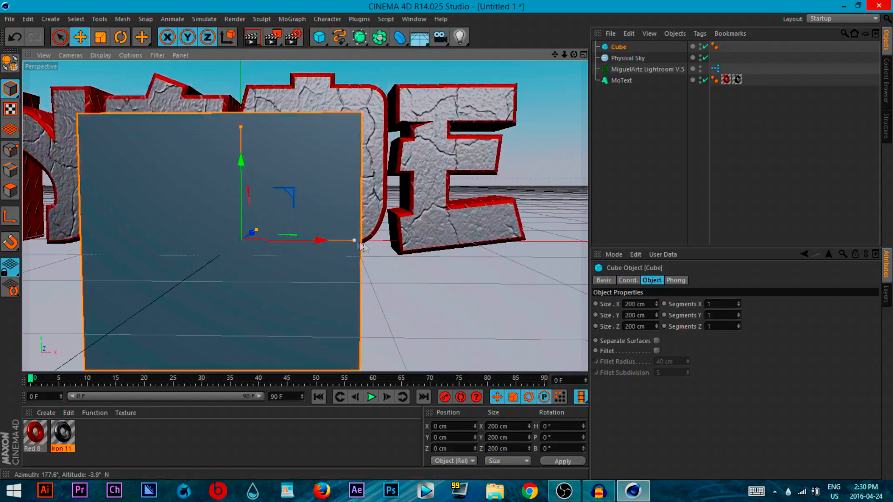
pyautogui.moveTo(361, 243); pyautogui.dragTo(504, 244)
pyautogui.moveTo(564, 55); pyautogui.dragTo(542, 57)
pyautogui.moveTo(399, 227); pyautogui.dragTo(418, 226)
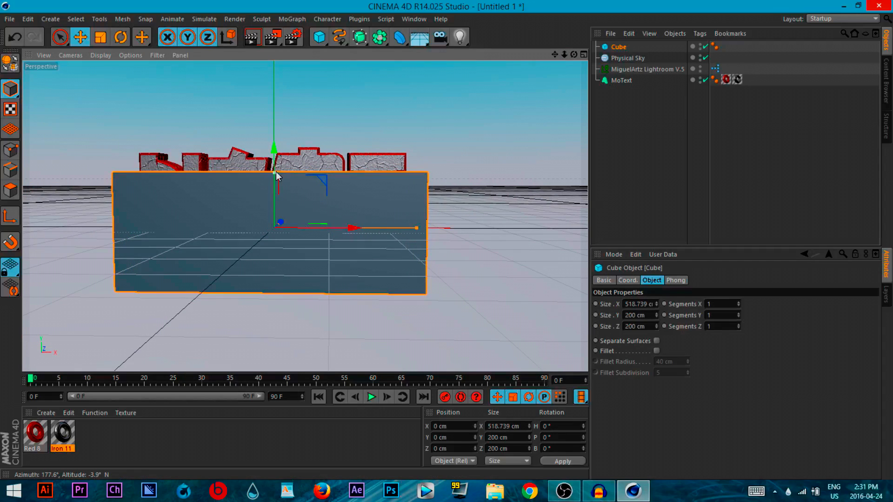
pyautogui.moveTo(275, 174); pyautogui.dragTo(275, 178)
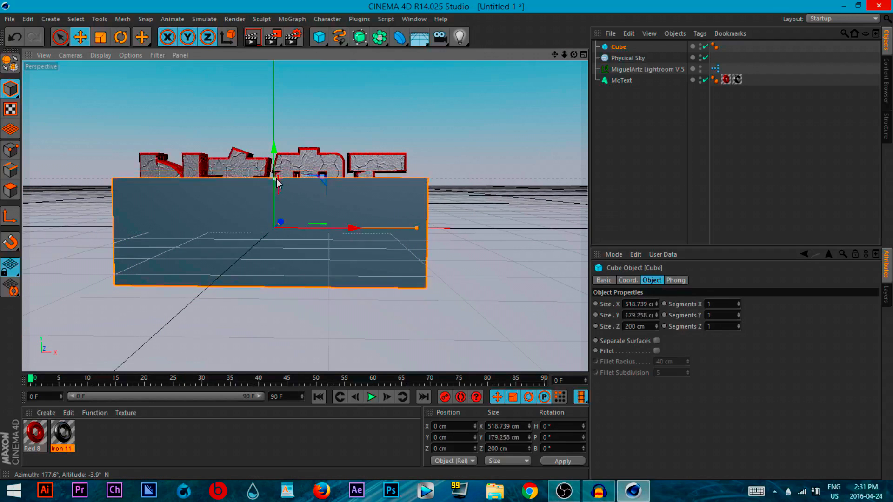
# Move the cube in front of the lettering at about Y 55 cm, Z -206 cm, and enlarge it to about 564 x 218 cm
pyautogui.moveTo(274, 147); pyautogui.dragTo(275, 116)
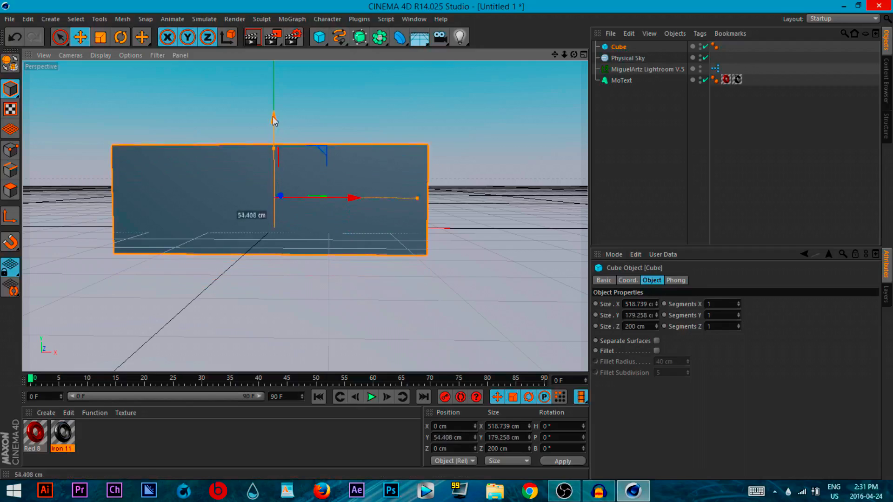
pyautogui.moveTo(574, 55); pyautogui.dragTo(595, 76)
pyautogui.moveTo(305, 216); pyautogui.dragTo(303, 215)
pyautogui.moveTo(302, 173); pyautogui.dragTo(269, 197)
pyautogui.moveTo(573, 55); pyautogui.dragTo(305, 216)
pyautogui.moveTo(575, 55); pyautogui.dragTo(361, 239)
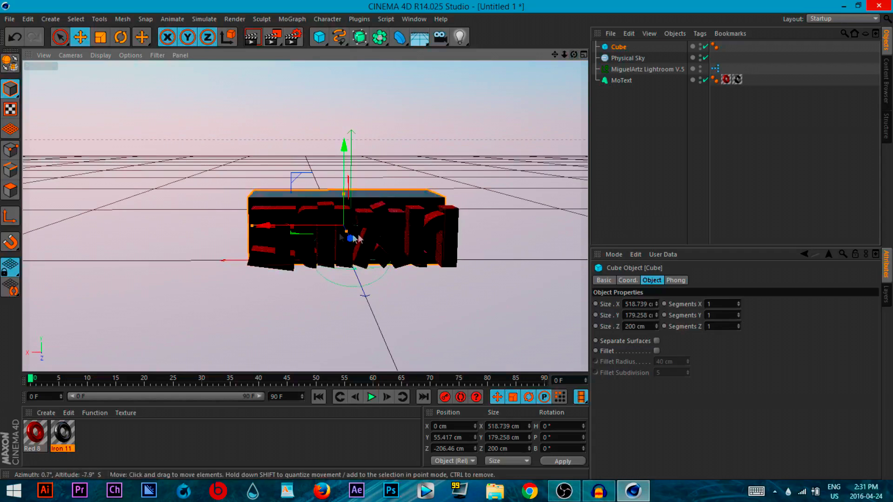
pyautogui.moveTo(252, 225); pyautogui.dragTo(279, 228)
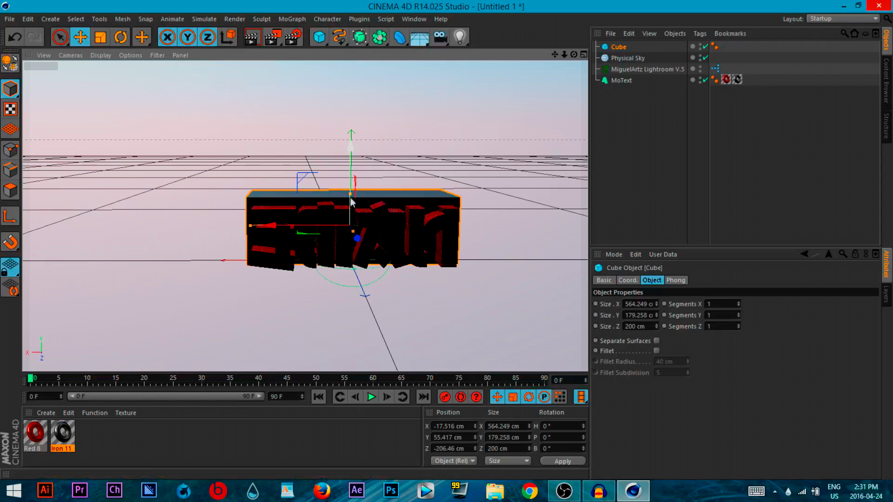
pyautogui.moveTo(352, 195); pyautogui.dragTo(352, 190)
# Move the cube behind the lettering to about Z 170 cm and raise it above the text to about Y 564 cm
pyautogui.keyDown('alt'); pyautogui.moveTo(303, 216); pyautogui.dragTo(135, 261); pyautogui.keyUp('alt')
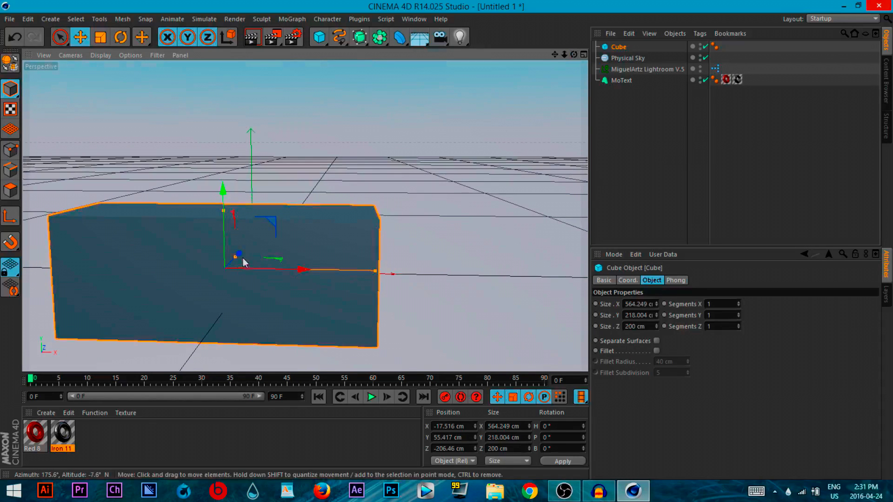
pyautogui.moveTo(239, 254); pyautogui.dragTo(263, 223)
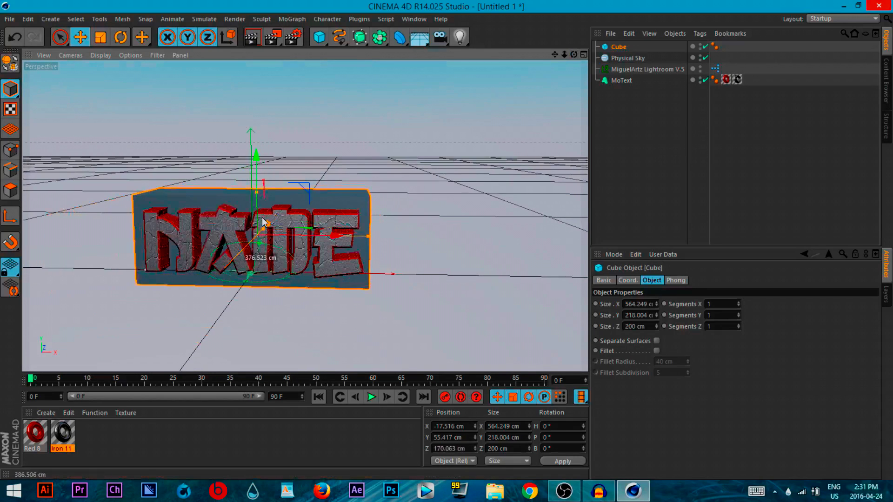
pyautogui.moveTo(256, 156); pyautogui.dragTo(255, 52)
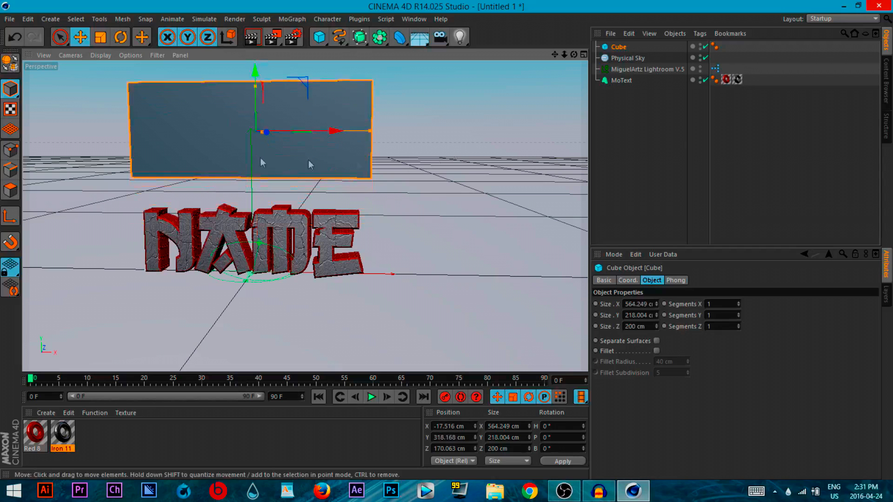
pyautogui.moveTo(555, 55); pyautogui.dragTo(656, 139)
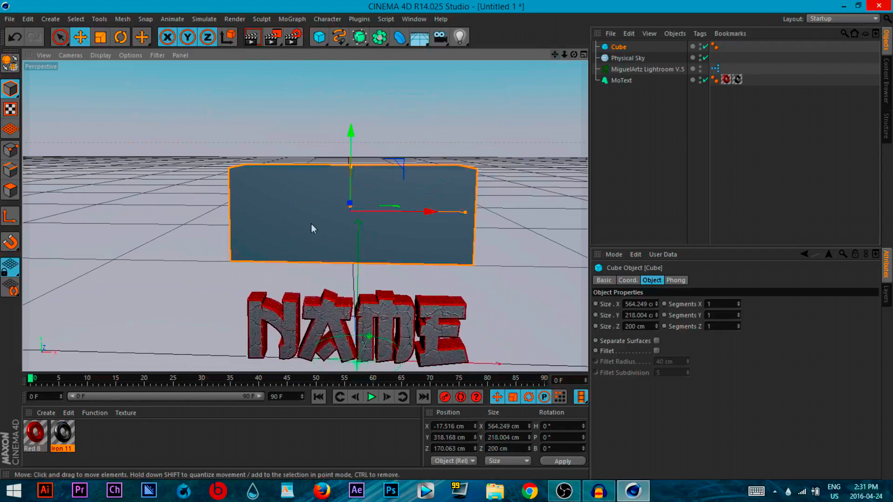
pyautogui.scroll(4, 311, 226)
pyautogui.scroll(2, 462, 192)
pyautogui.scroll(-2, 511, 83)
pyautogui.moveTo(373, 148); pyautogui.dragTo(373, 9)
pyautogui.moveTo(554, 55); pyautogui.dragTo(487, 276)
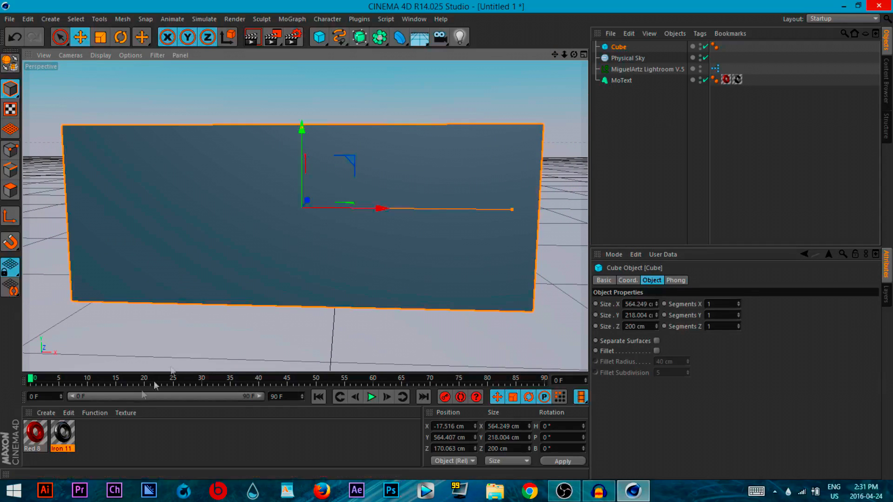
# Check the surface pattern and background of the reference image Text.png, and return to the full-size Cinema 4D window
pyautogui.doubleClick(543, 8)
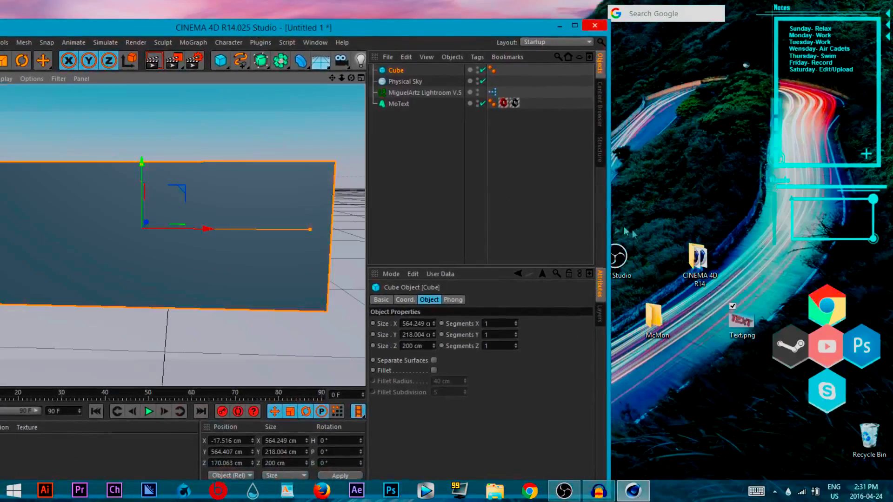
pyautogui.click(742, 327)
pyautogui.doubleClick(742, 326)
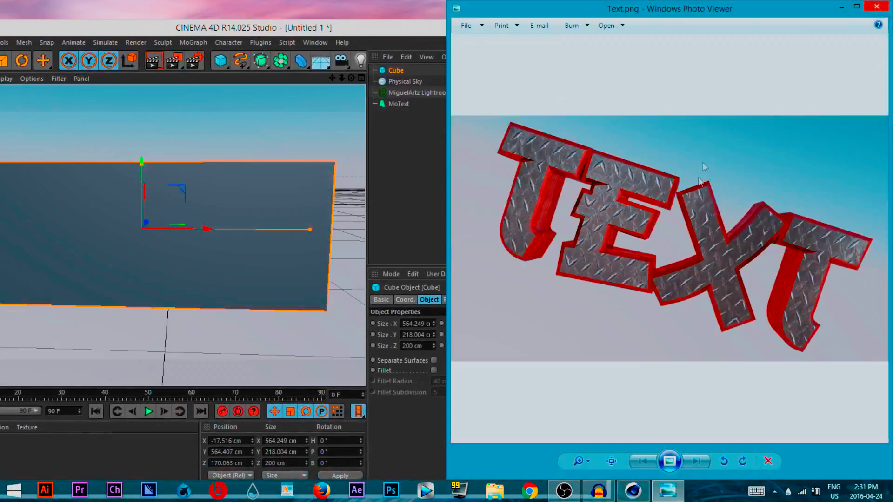
pyautogui.click(877, 7)
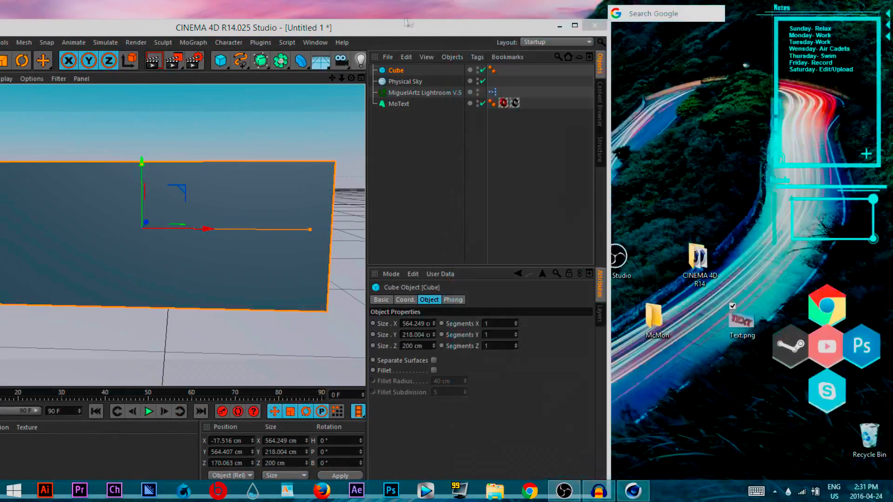
pyautogui.click(576, 24)
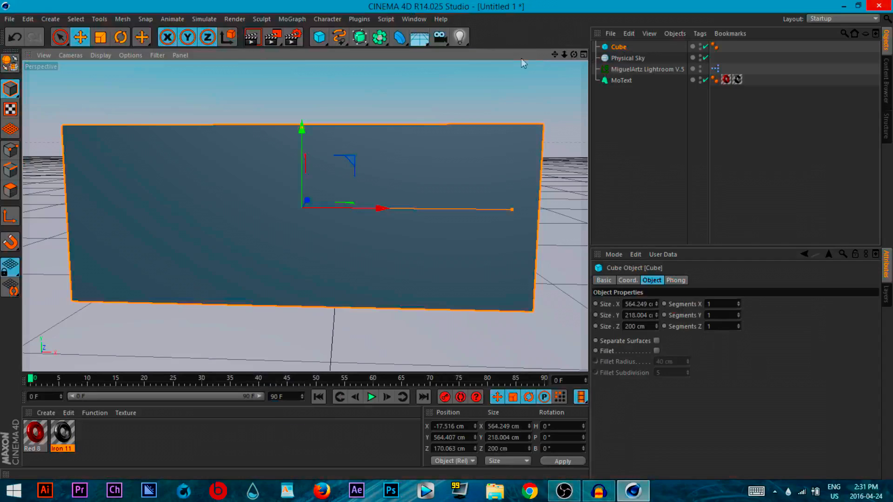
# Apply the Iron 11 material to the cube and test-render the active view
pyautogui.click(68, 439)
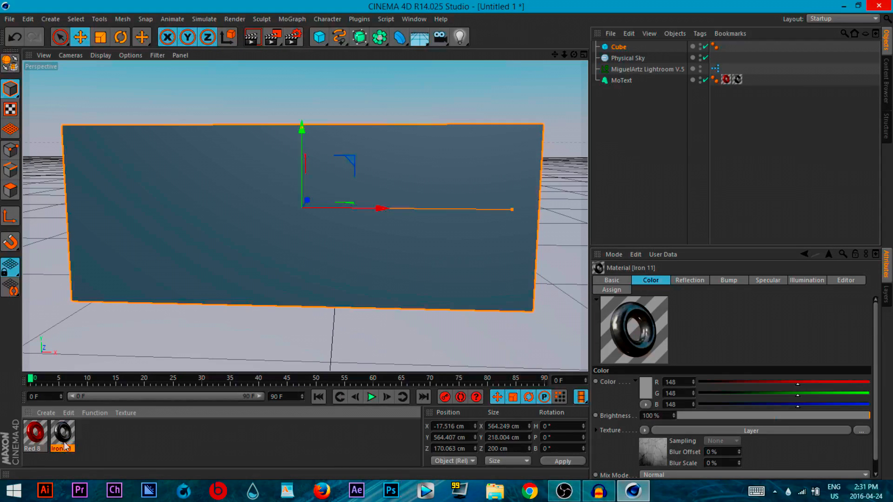
pyautogui.moveTo(62, 442); pyautogui.dragTo(168, 251)
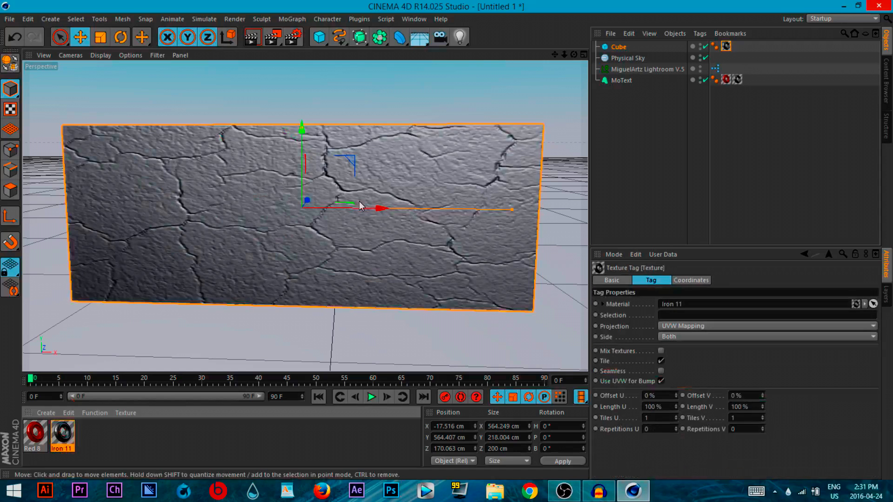
pyautogui.hotkey('ctrl', 'r')
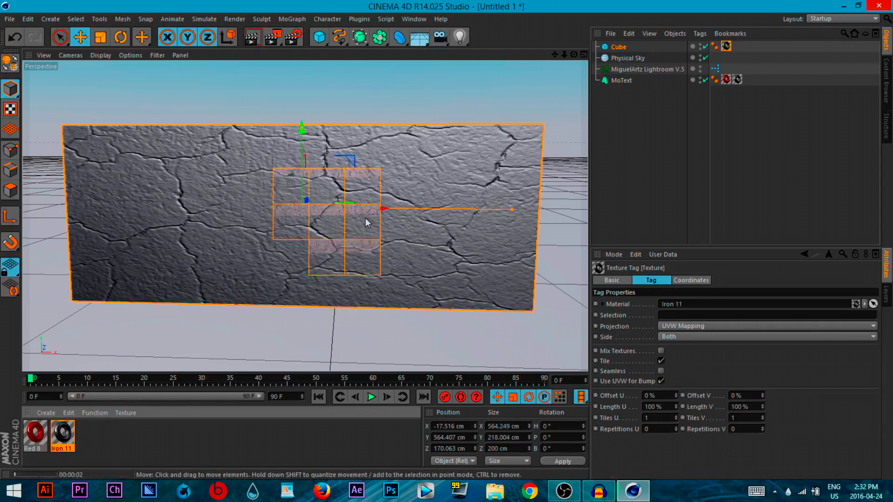
pyautogui.click(319, 223)
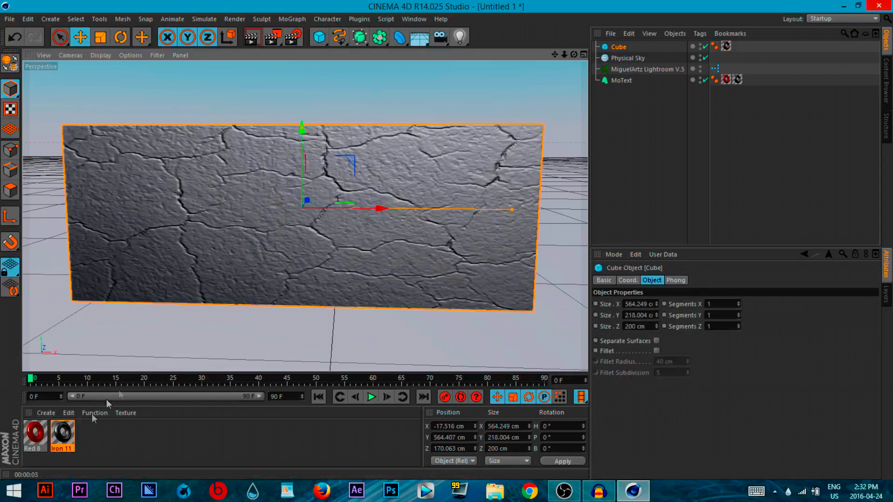
# Load the Iron 11 material from the Iron folder of the MiguelArtz Lightroom V.5 library
pyautogui.click(69, 441)
pyautogui.click(414, 19)
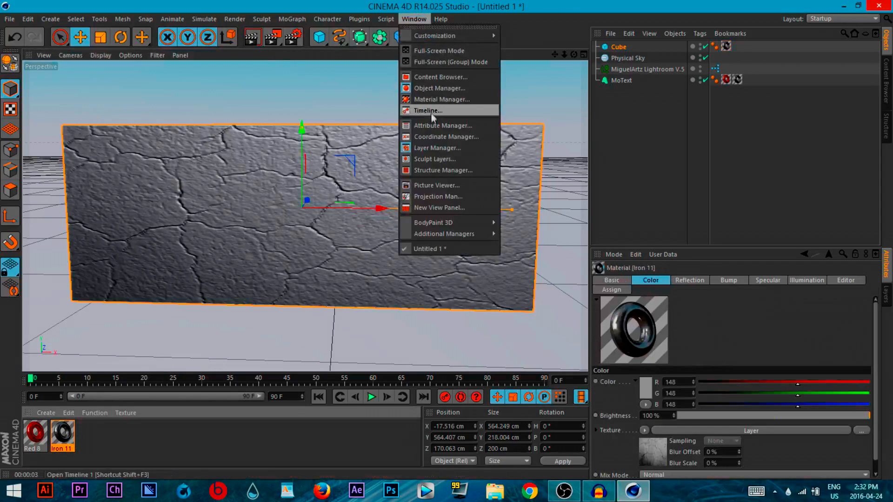
pyautogui.click(431, 76)
pyautogui.click(440, 99)
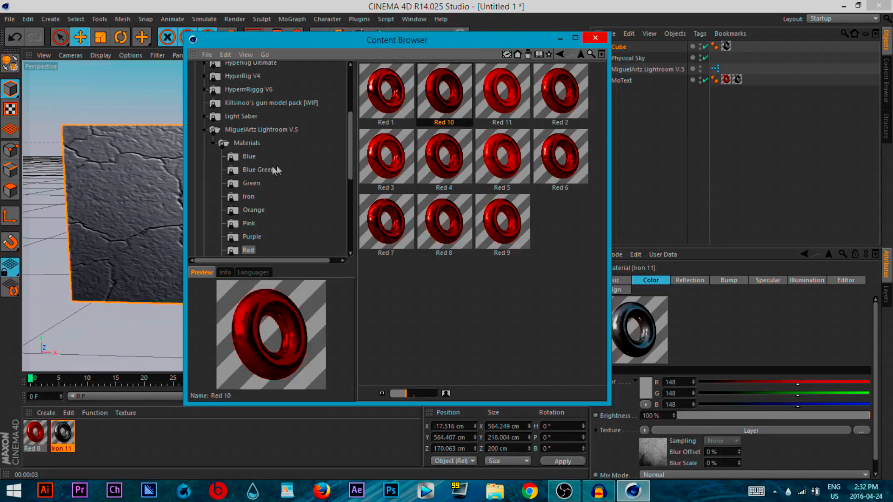
pyautogui.click(248, 198)
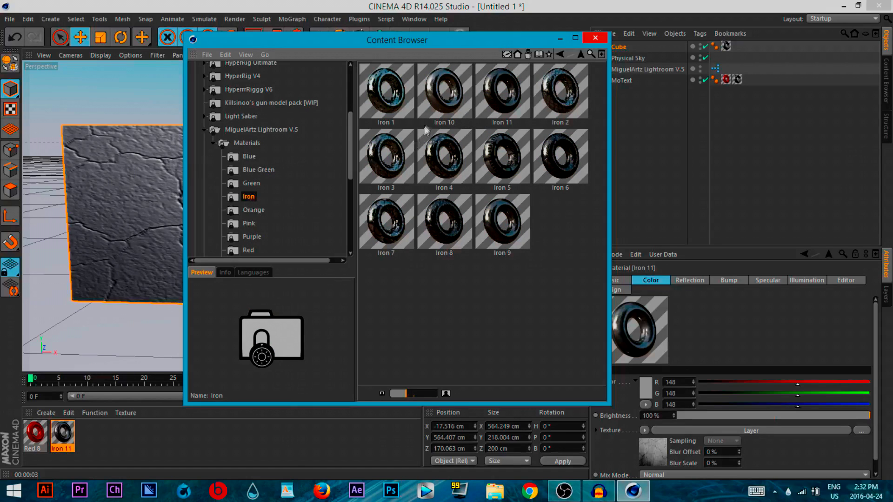
pyautogui.click(447, 107)
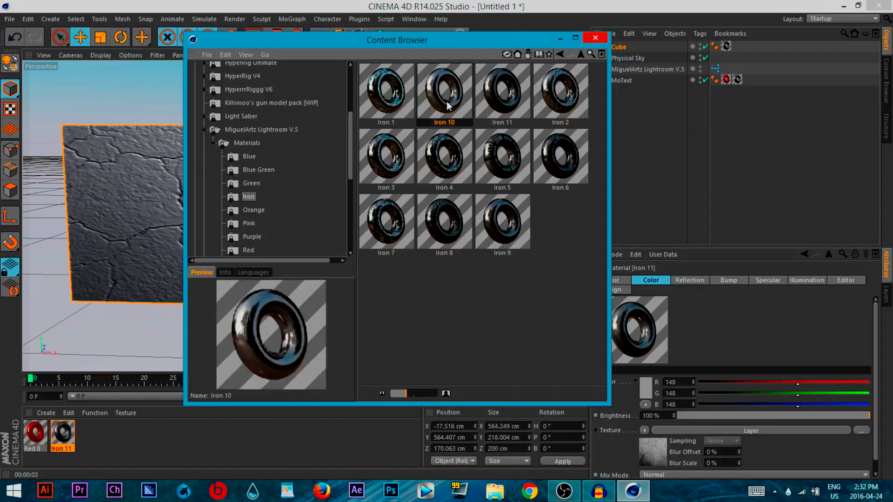
pyautogui.click(509, 94)
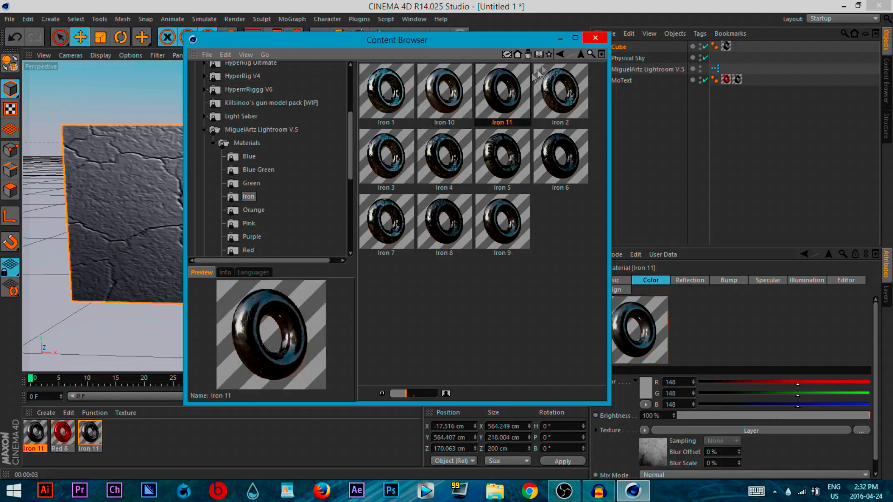
pyautogui.click(596, 37)
# Load the Iron 8 material from the MiguelArtz Lightroom V.5 Iron folder and apply it to the cube
pyautogui.click(414, 19)
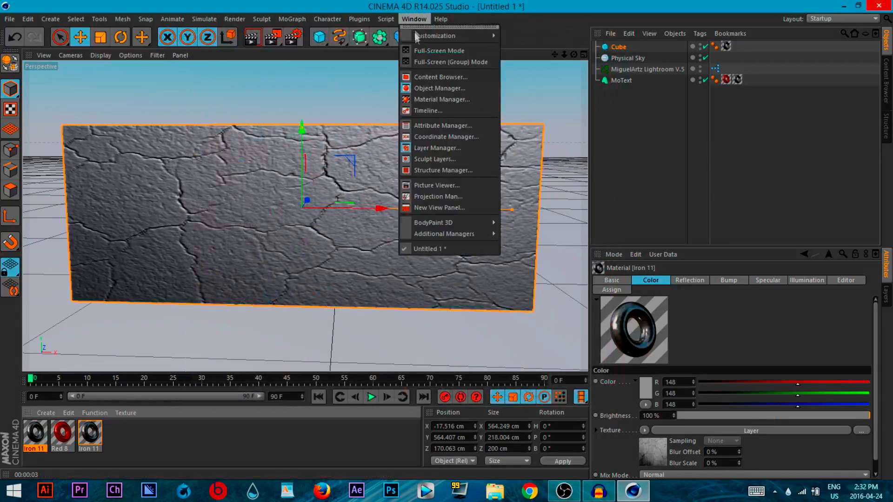
pyautogui.click(454, 76)
pyautogui.click(445, 142)
pyautogui.click(497, 167)
pyautogui.click(491, 227)
pyautogui.click(443, 226)
pyautogui.click(411, 226)
pyautogui.click(442, 225)
pyautogui.doubleClick(442, 224)
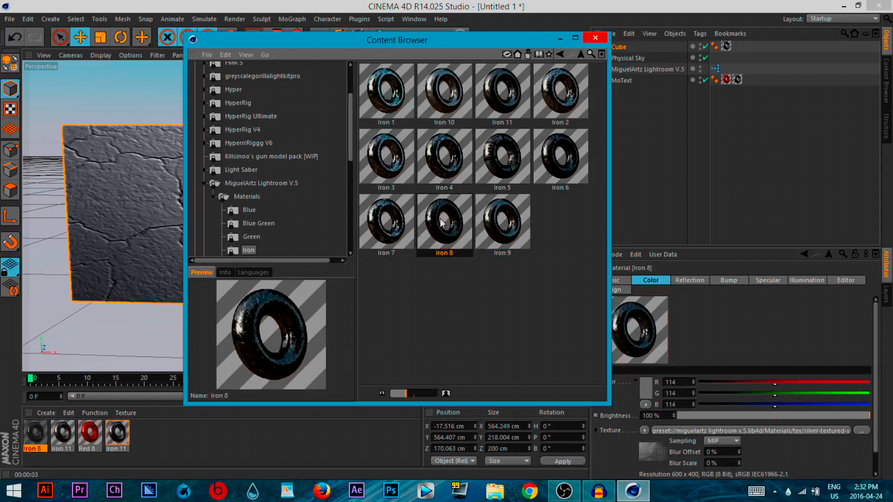
pyautogui.click(595, 37)
pyautogui.moveTo(47, 438); pyautogui.dragTo(233, 213)
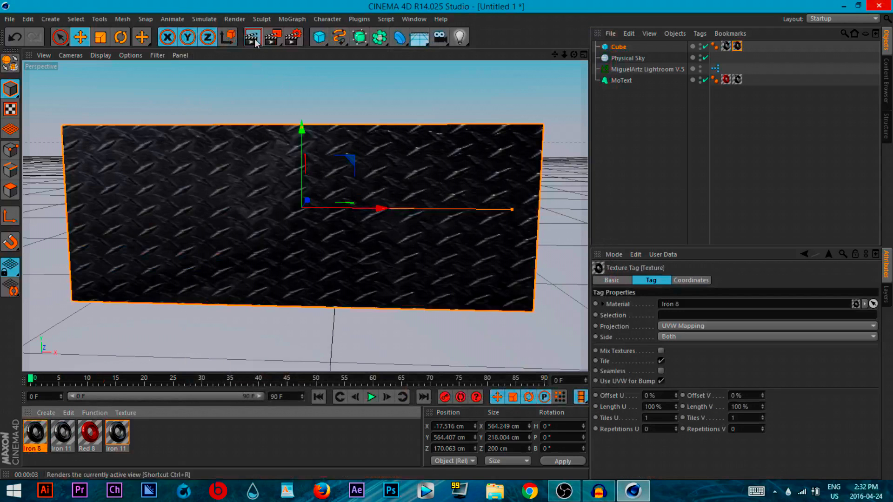
# Test-render the cube with its Iron 8 material, and test-render a close view of the Name text
pyautogui.hotkey('ctrl', 'r')
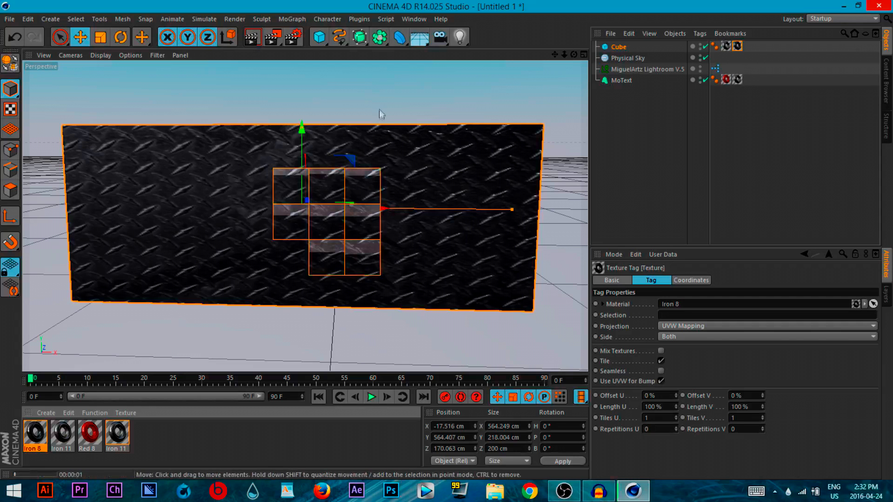
pyautogui.click(381, 105)
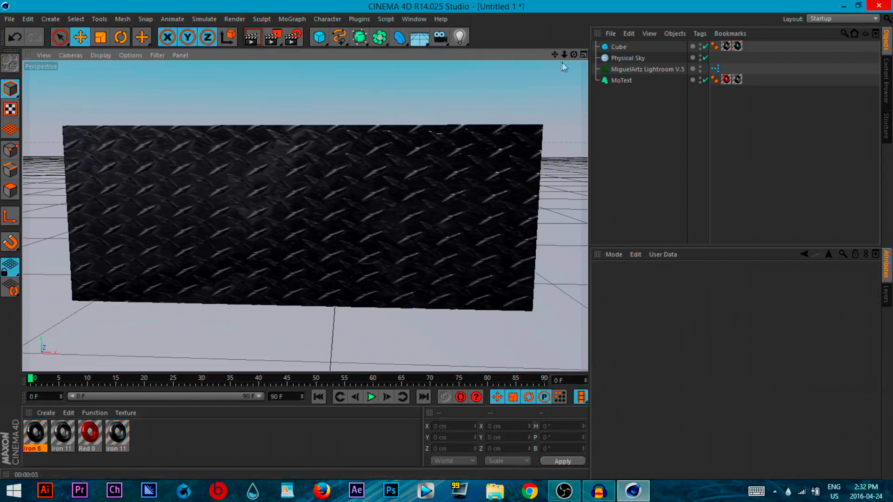
pyautogui.moveTo(564, 54); pyautogui.dragTo(554, 22)
pyautogui.moveTo(306, 216); pyautogui.dragTo(305, 61)
pyautogui.scroll(8, 319, 242)
pyautogui.scroll(-3, 332, 111)
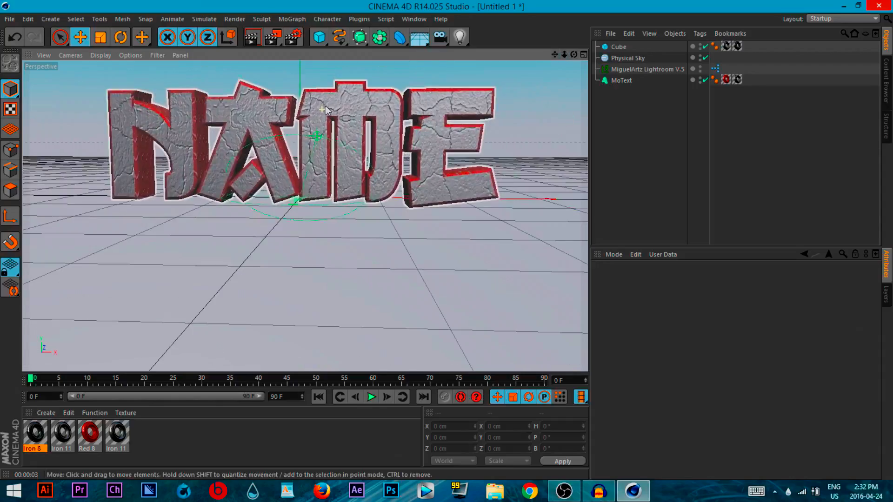
pyautogui.scroll(3, 326, 110)
pyautogui.moveTo(574, 54); pyautogui.dragTo(558, 55)
pyautogui.keyDown('alt'); pyautogui.moveTo(304, 216); pyautogui.dragTo(294, 211); pyautogui.keyUp('alt')
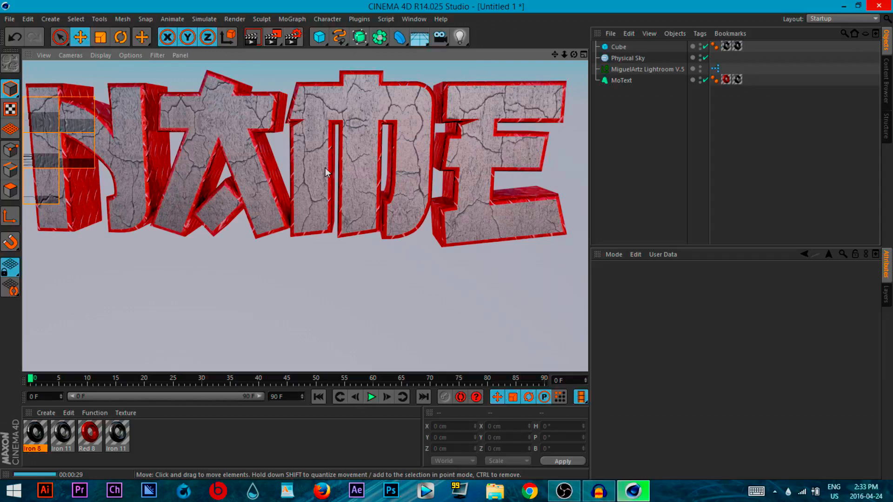
# Set the projection of the MoText object's Red 8 texture tag to Cubic
pyautogui.click(90, 433)
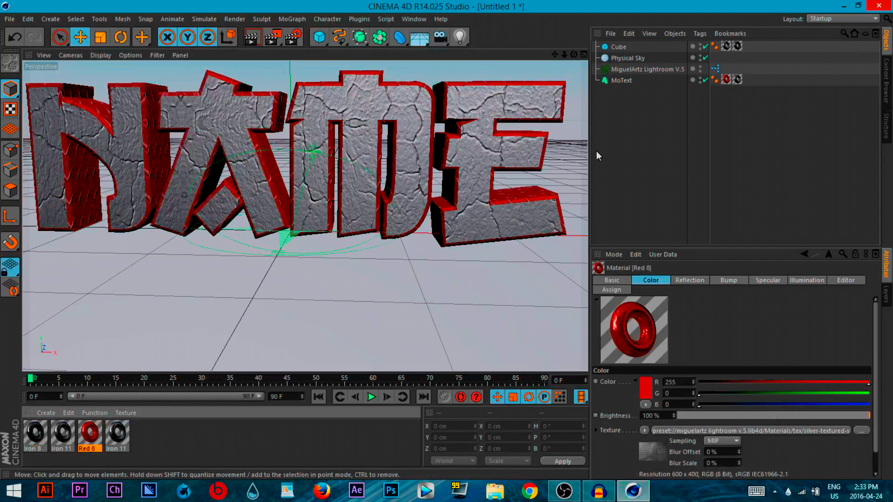
pyautogui.click(726, 79)
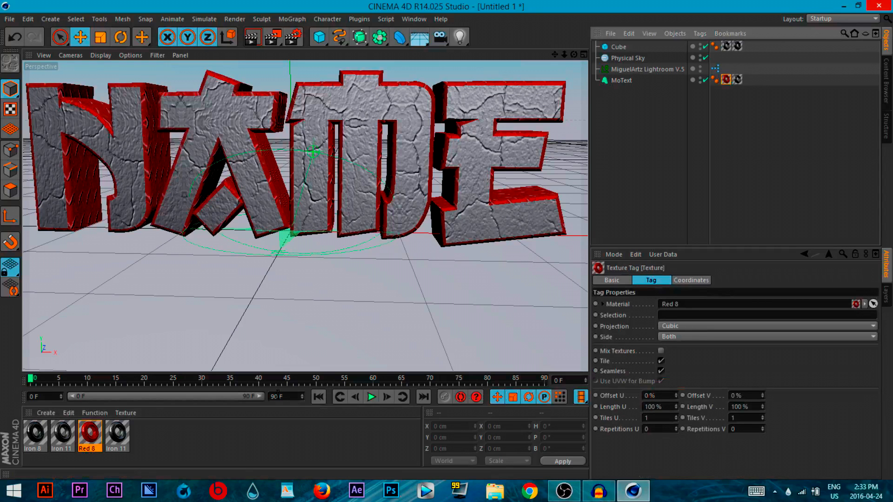
pyautogui.moveTo(564, 54); pyautogui.dragTo(535, 55)
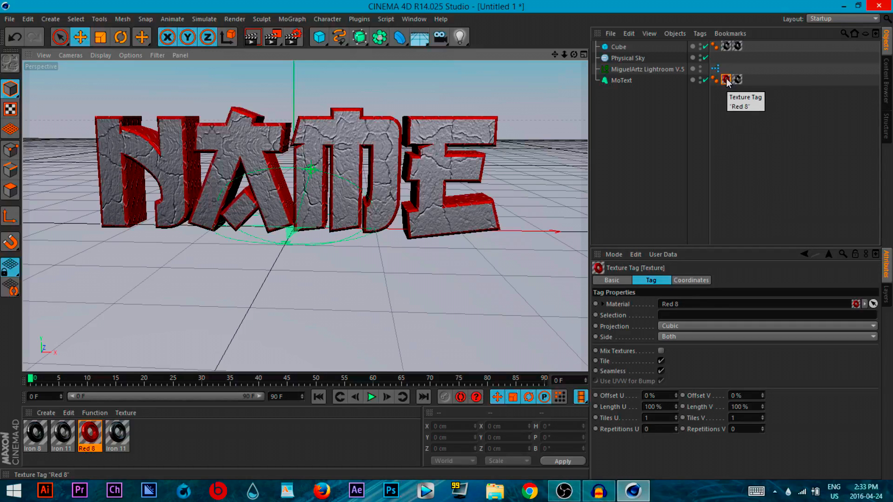
pyautogui.click(677, 325)
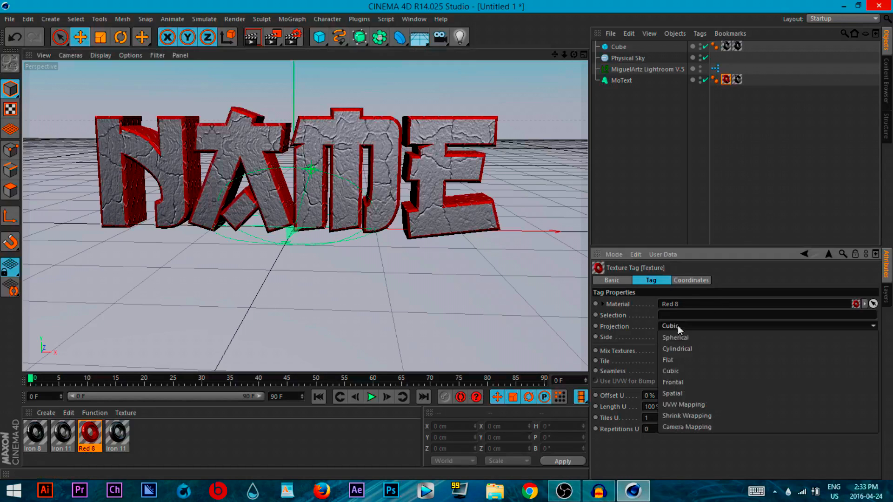
pyautogui.click(680, 371)
# Test-render the active view with the cube in frame
pyautogui.moveTo(565, 55); pyautogui.dragTo(540, 55)
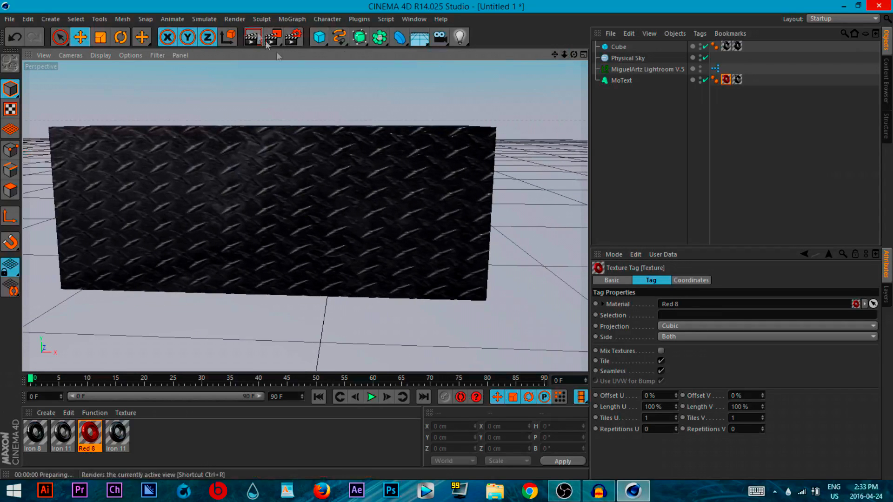
pyautogui.hotkey('ctrl', 'r')
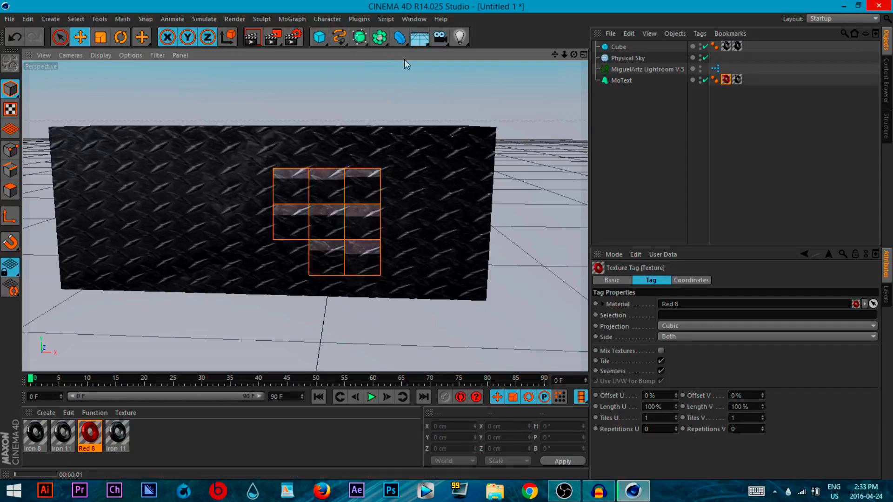
pyautogui.click(404, 61)
# Reduce the cube's Z size to about 68 cm to form a thinner plate
pyautogui.moveTo(566, 57); pyautogui.dragTo(498, 56)
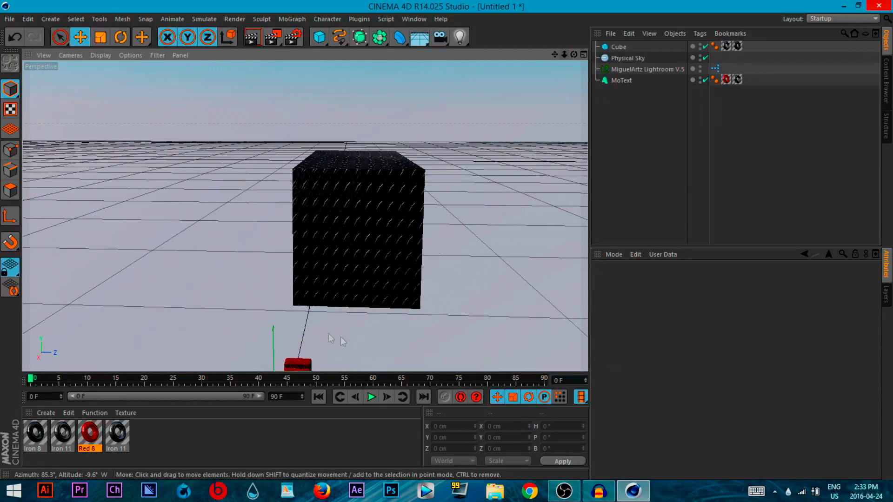
pyautogui.click(342, 258)
pyautogui.moveTo(404, 213); pyautogui.dragTo(325, 216)
pyautogui.moveTo(555, 54); pyautogui.dragTo(625, 96)
pyautogui.keyDown('alt'); pyautogui.moveTo(305, 216); pyautogui.dragTo(305, 217, button='middle'); pyautogui.keyUp('alt')
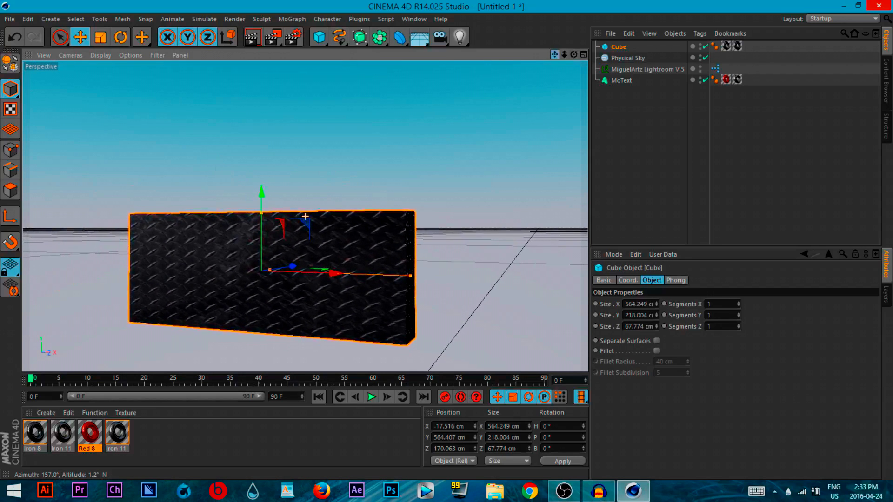
# Compare with the reference image Text.png on the desktop and return to Cinema 4D
pyautogui.moveTo(563, 55); pyautogui.dragTo(610, 3)
pyautogui.click(844, 6)
pyautogui.doubleClick(741, 321)
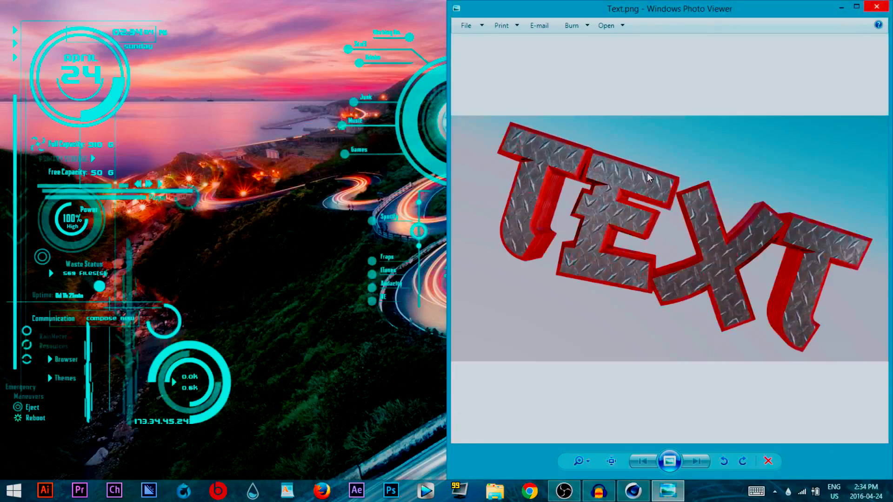
pyautogui.click(885, 3)
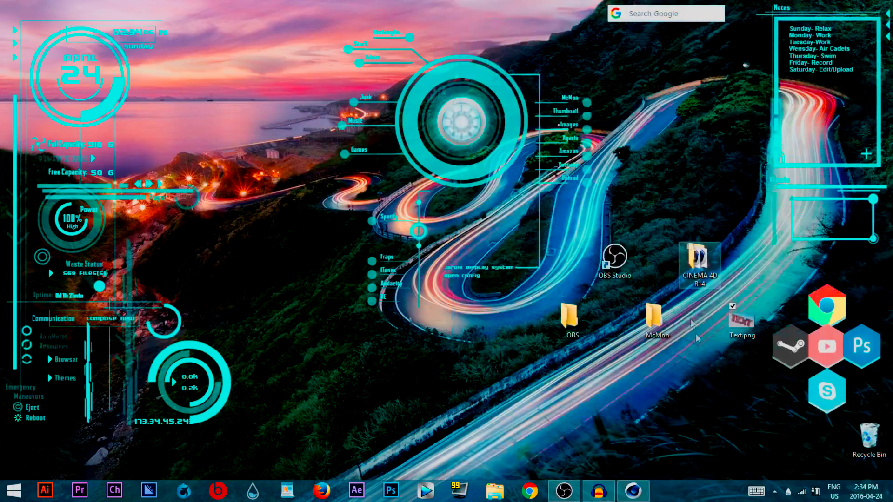
pyautogui.click(634, 491)
# Open the Red 8 material for editing and enable its Glow channel
pyautogui.keyDown('alt'); pyautogui.moveTo(305, 216); pyautogui.dragTo(326, 231); pyautogui.keyUp('alt')
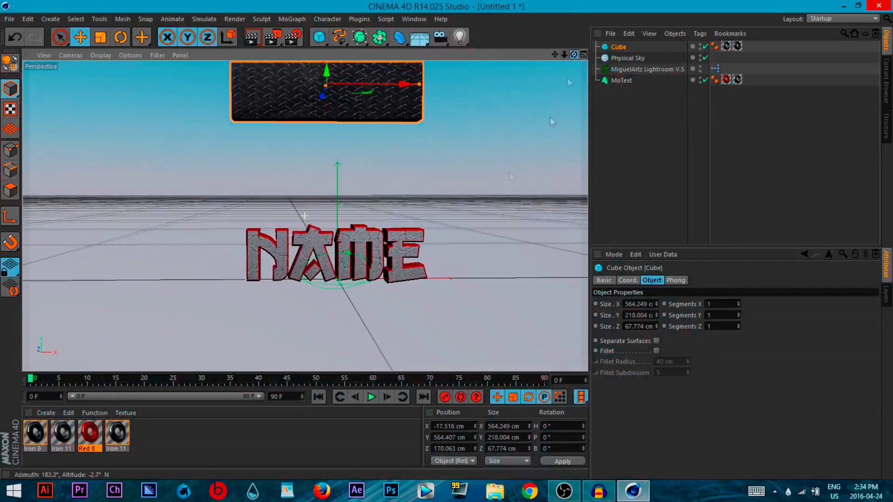
pyautogui.scroll(5, 326, 261)
pyautogui.scroll(-2, 166, 366)
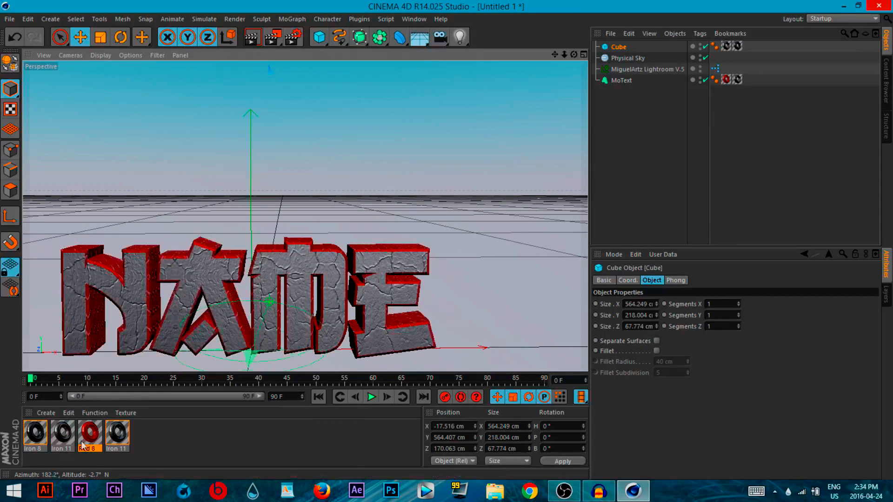
pyautogui.click(90, 437)
pyautogui.doubleClick(92, 441)
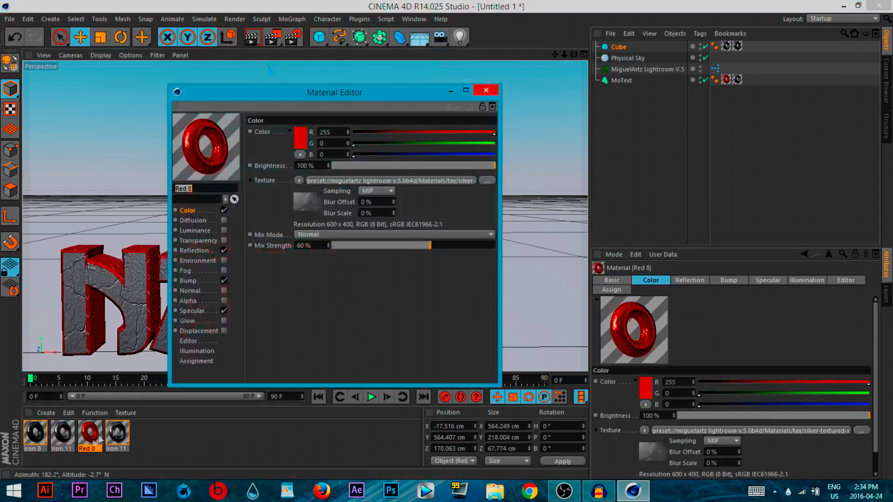
pyautogui.click(224, 320)
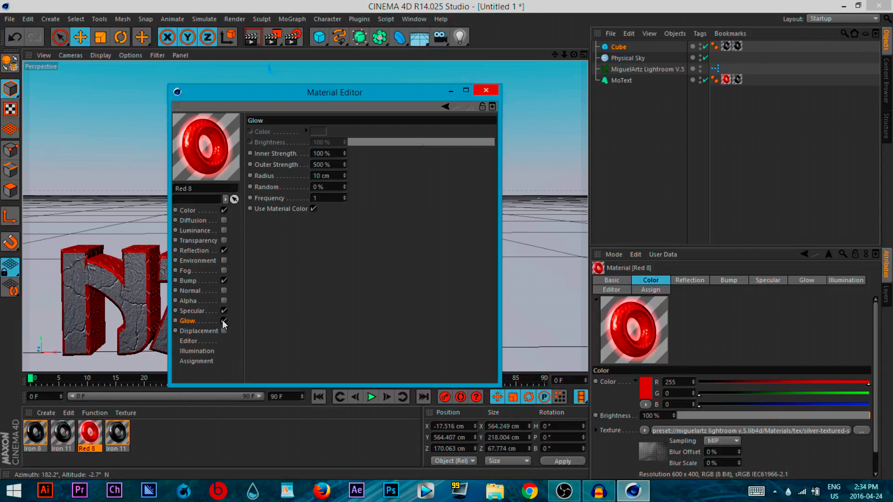
# Set the Red 8 glow to 90 % inner strength, 475 % outer strength and a 5 cm radius
pyautogui.moveTo(332, 154); pyautogui.dragTo(289, 154)
pyautogui.press('BackSpace')
pyautogui.write('90')
pyautogui.press('Return')
pyautogui.moveTo(335, 162); pyautogui.dragTo(260, 167)
pyautogui.write('475')
pyautogui.press('Tab')
pyautogui.write('5')
pyautogui.press('Return')
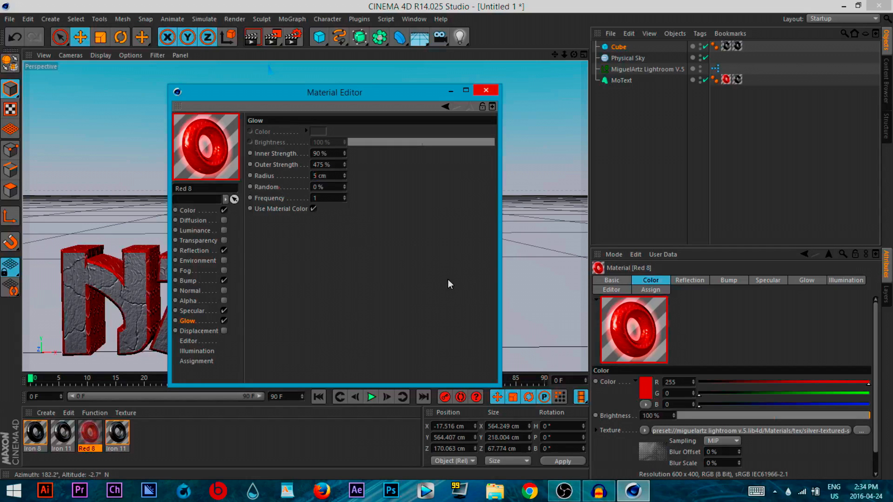
# Set the glow's outer strength to 450 % and inner strength to 75 %, and close the material editor
pyautogui.doubleClick(326, 165)
pyautogui.write('450')
pyautogui.press('Return')
pyautogui.doubleClick(313, 154)
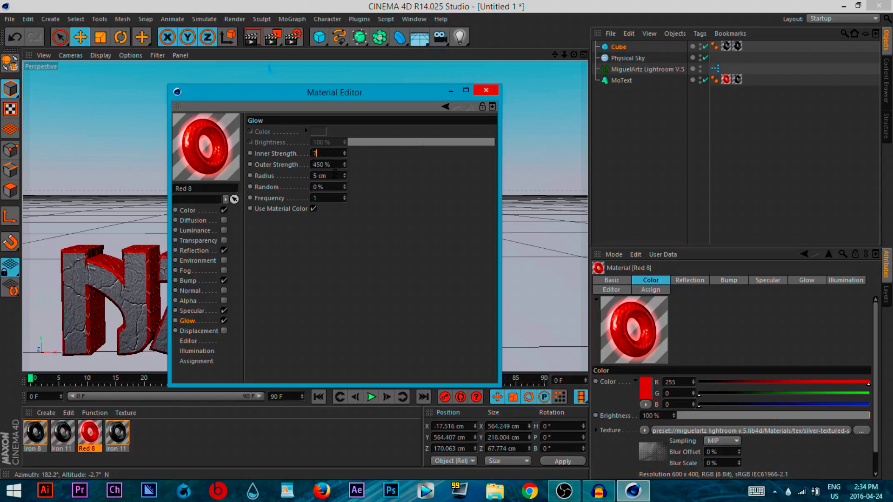
pyautogui.write('75')
pyautogui.press('Return')
pyautogui.click(486, 90)
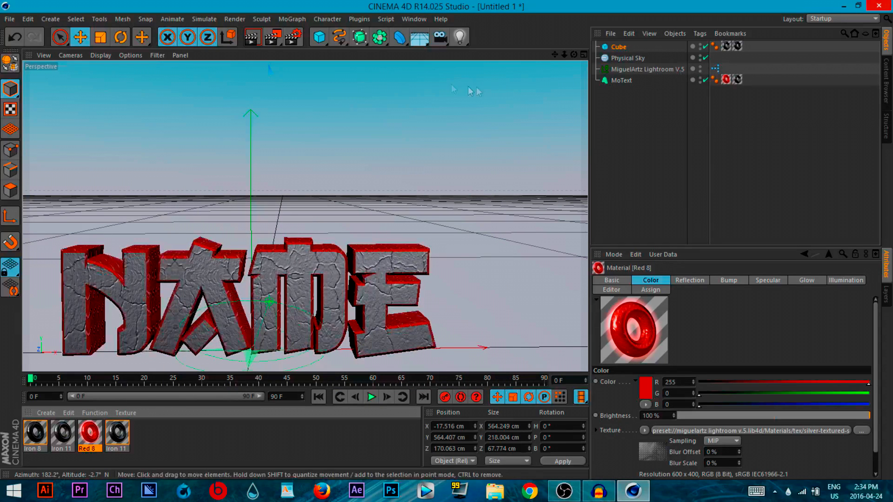
# Frame the Name text and test-render the view with the glowing Red 8 material
pyautogui.moveTo(553, 55); pyautogui.dragTo(614, 0)
pyautogui.click(256, 43)
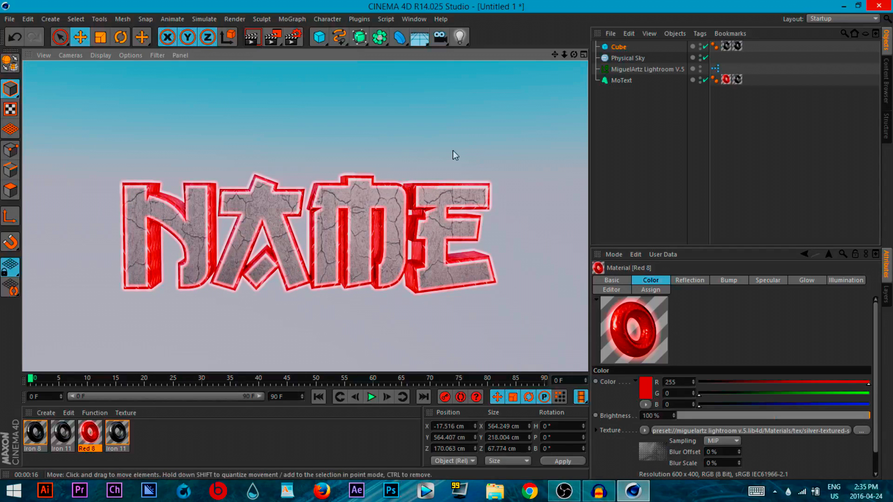
pyautogui.click(378, 159)
# Move the cube behind the Name text, to about X -12 cm and Y 67 cm
pyautogui.moveTo(563, 57); pyautogui.dragTo(514, 59)
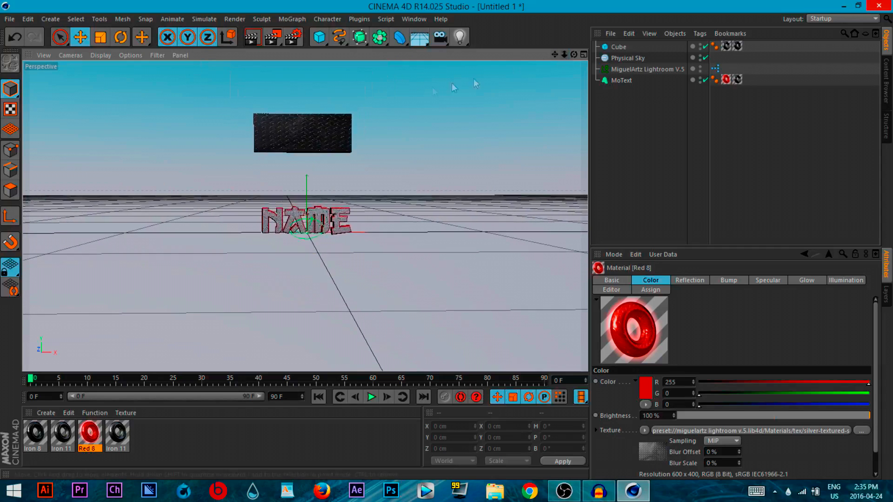
pyautogui.click(320, 131)
pyautogui.moveTo(301, 73); pyautogui.dragTo(291, 156)
pyautogui.moveTo(564, 54); pyautogui.dragTo(618, 55)
pyautogui.moveTo(378, 227); pyautogui.dragTo(381, 228)
pyautogui.moveTo(574, 55); pyautogui.dragTo(553, 54)
pyautogui.keyDown('alt'); pyautogui.moveTo(303, 218); pyautogui.dragTo(301, 219); pyautogui.keyUp('alt')
pyautogui.moveTo(378, 225); pyautogui.dragTo(379, 224)
# Enlarge the cube to about 590 cm wide and 238 cm high, and lower it to about Y 54 cm
pyautogui.moveTo(441, 228); pyautogui.dragTo(446, 227)
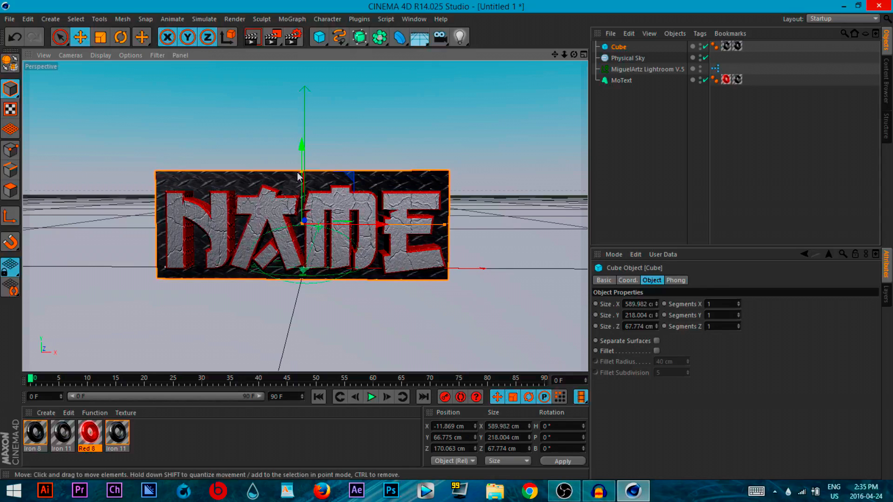
pyautogui.moveTo(301, 173); pyautogui.dragTo(303, 156)
pyautogui.moveTo(302, 156); pyautogui.dragTo(302, 158)
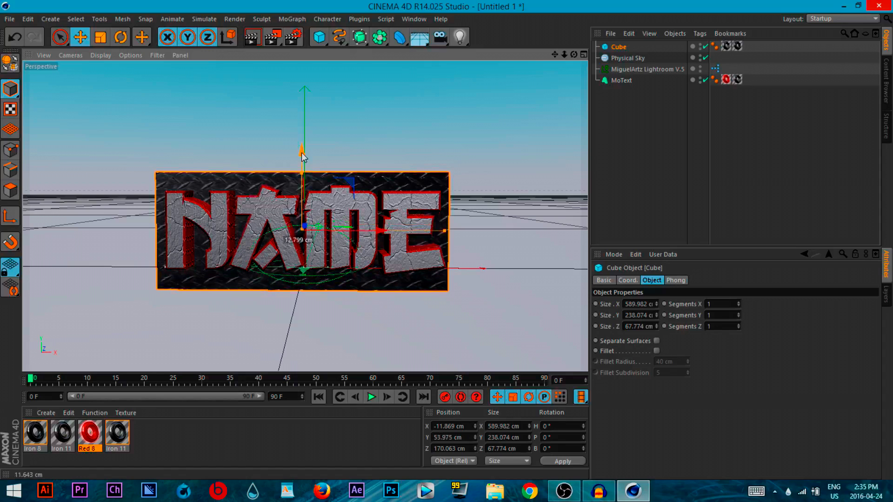
# Move the cube forward to about Z 90 cm, directly against the back of the Name text
pyautogui.moveTo(573, 54); pyautogui.dragTo(305, 216)
pyautogui.moveTo(479, 241); pyautogui.dragTo(441, 239)
pyautogui.moveTo(564, 54); pyautogui.dragTo(305, 217)
pyautogui.moveTo(479, 242); pyautogui.dragTo(471, 234)
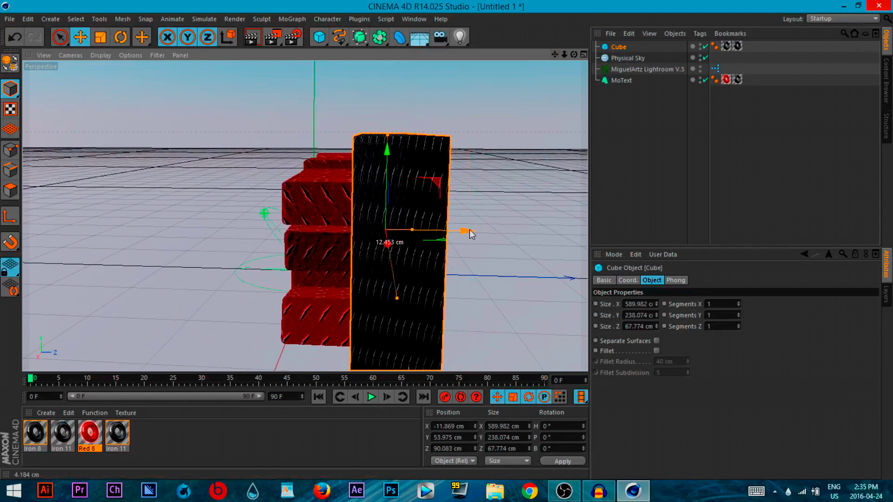
pyautogui.moveTo(574, 54); pyautogui.dragTo(317, 218)
pyautogui.scroll(3, 318, 219)
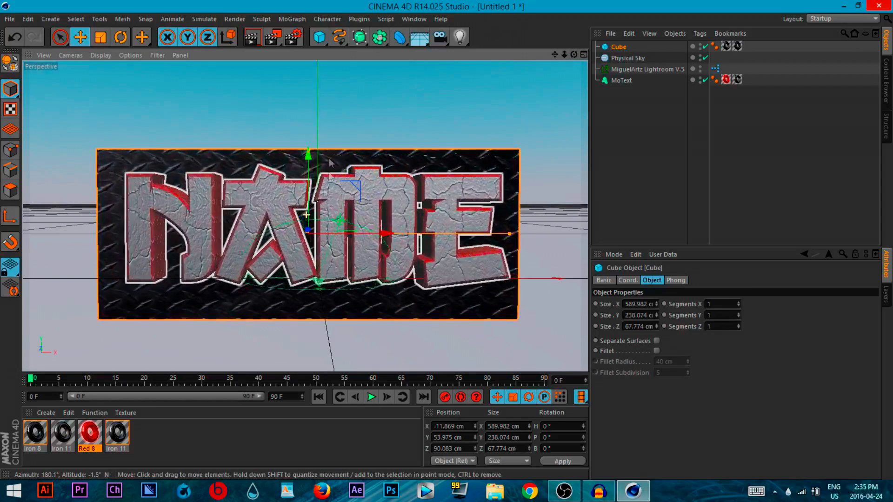
# Set the anti-aliasing minimum level to 16x16 in the render settings and close them
pyautogui.click(293, 37)
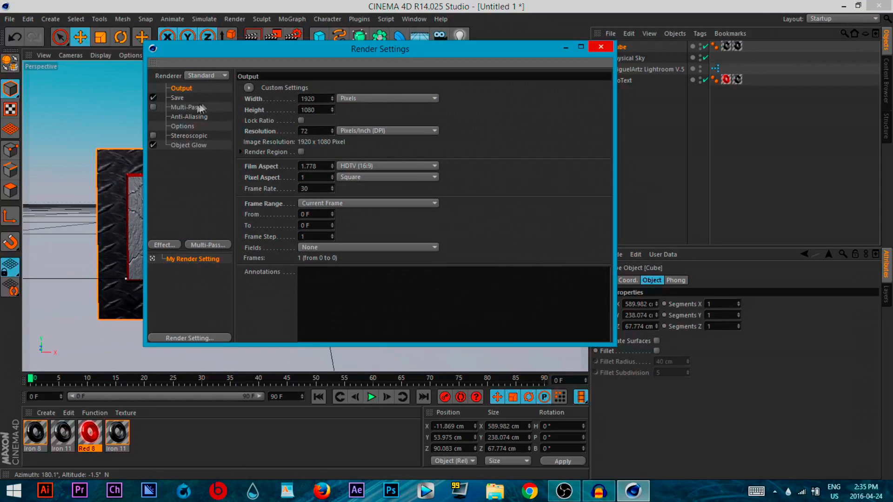
pyautogui.click(189, 117)
pyautogui.click(342, 99)
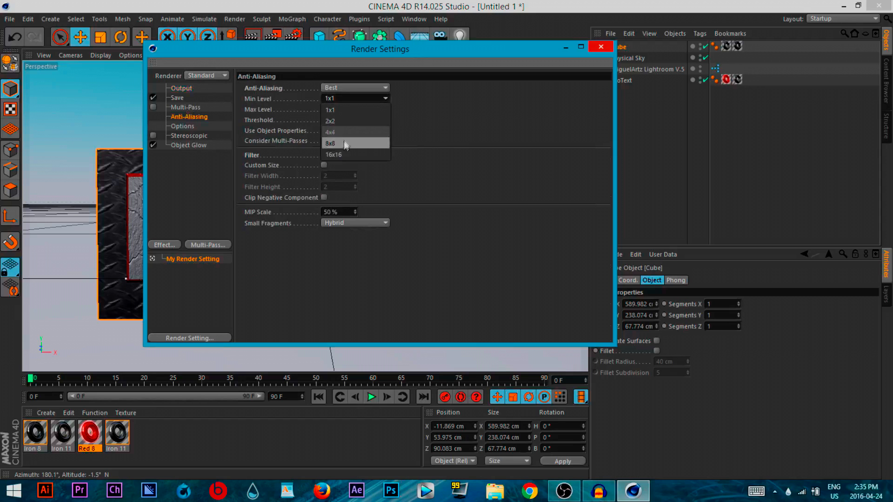
pyautogui.click(334, 155)
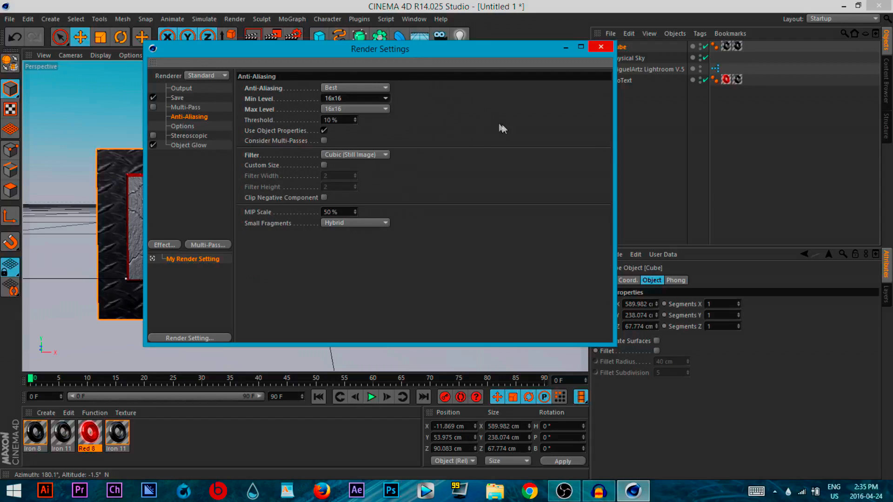
pyautogui.click(601, 47)
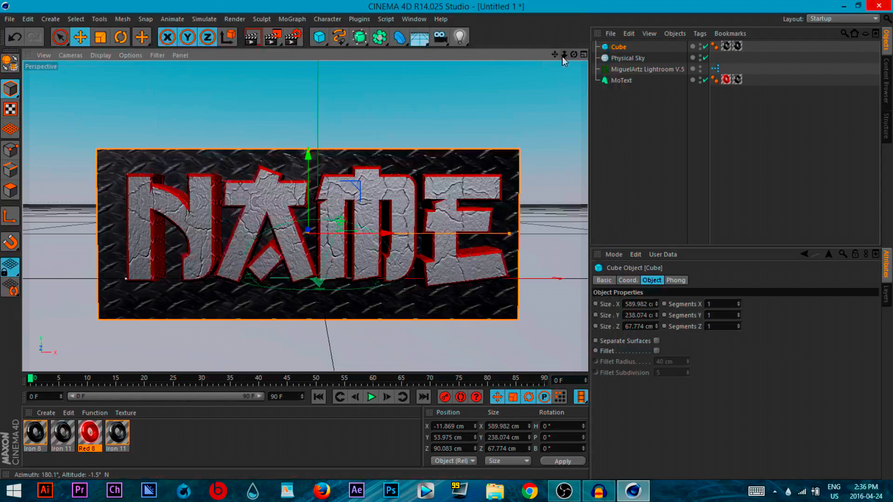
# Adjust the viewing angle slightly and render the scene to the Picture Viewer
pyautogui.moveTo(574, 54)
pyautogui.mouseDown()
pyautogui.moveTo(512, 56)
pyautogui.moveTo(619, 42)
pyautogui.moveTo(601, 47)
pyautogui.moveTo(692, 58)
pyautogui.moveTo(628, 35)
pyautogui.moveTo(670, 55)
pyautogui.moveTo(623, 59)
pyautogui.moveTo(646, 55)
pyautogui.moveTo(670, 219)
pyautogui.moveTo(651, 37)
pyautogui.moveTo(649, 63)
pyautogui.moveTo(656, 56)
pyautogui.moveTo(573, 54)
pyautogui.mouseUp()
pyautogui.click(279, 37)
pyautogui.click(280, 40)
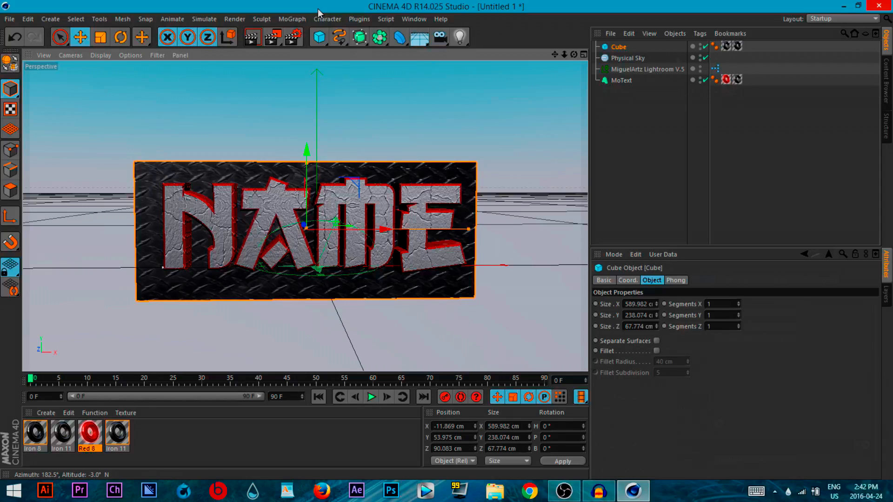
# Add a camera, set its bank rotation to 19°, and frame the Name text and plate more closely
pyautogui.click(440, 36)
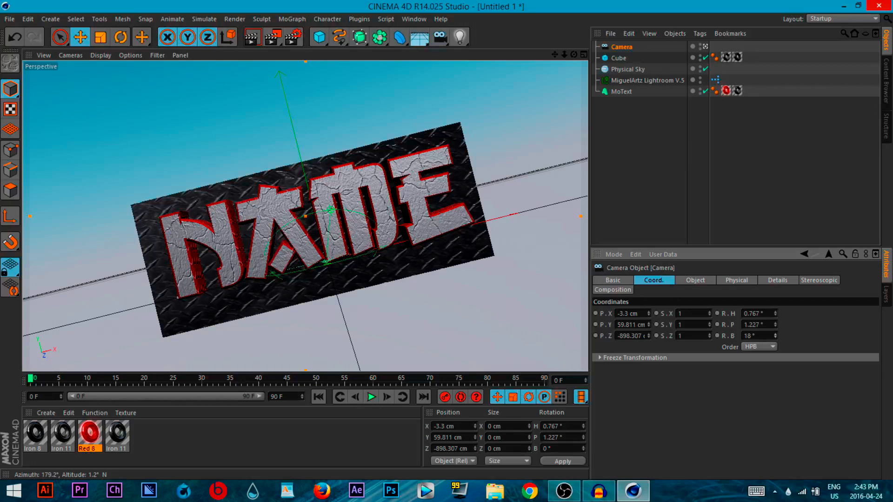
pyautogui.scroll(3, 305, 216)
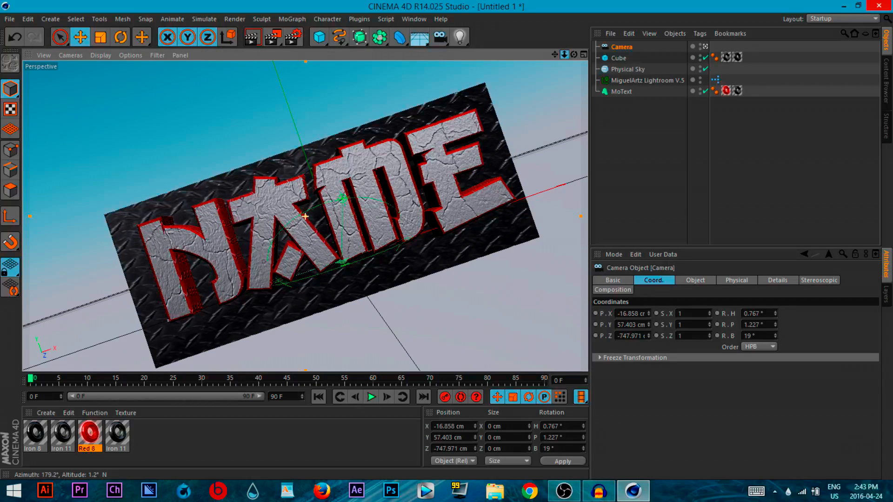
pyautogui.moveTo(555, 54); pyautogui.dragTo(558, 51)
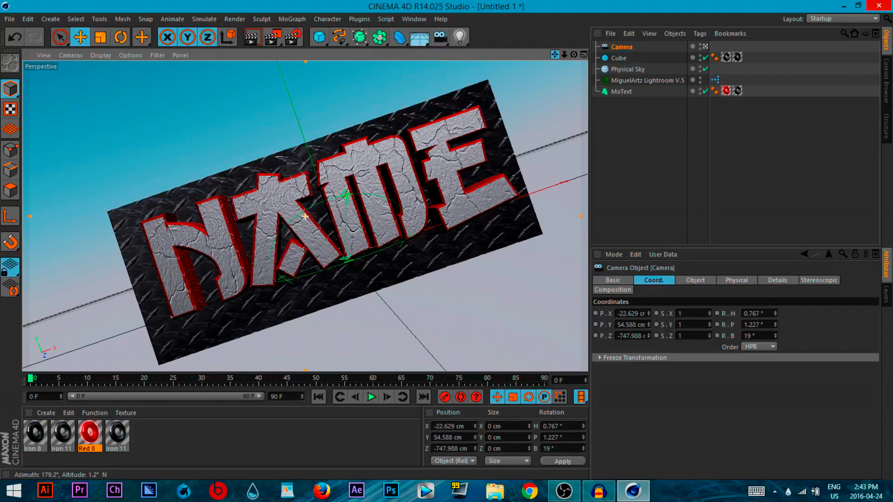
# Shift and turn the camera slightly so the tilted Name text and plate are reframed, with the camera at about X 4 cm, Y 65 cm
pyautogui.moveTo(555, 55); pyautogui.dragTo(545, 59)
pyautogui.moveTo(574, 55); pyautogui.dragTo(557, 53)
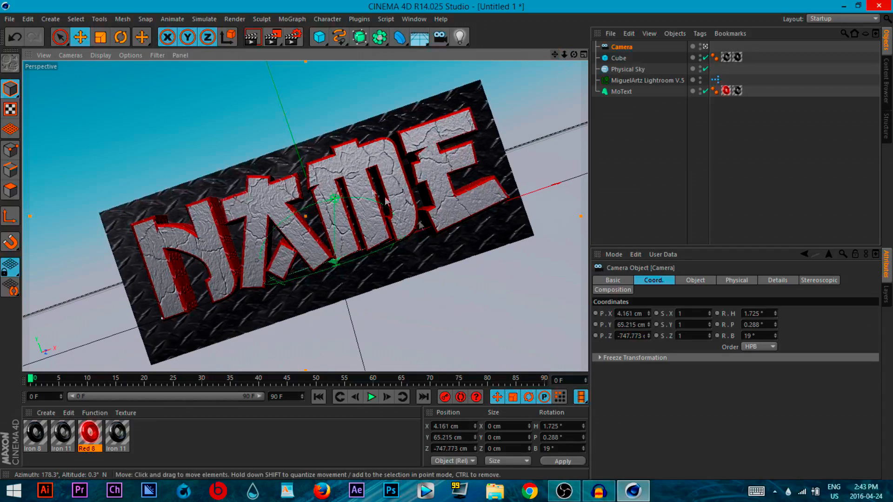
# Set the render's save file to "Name fail" on the Desktop, then render the scene to the Picture Viewer
pyautogui.click(293, 37)
pyautogui.click(184, 108)
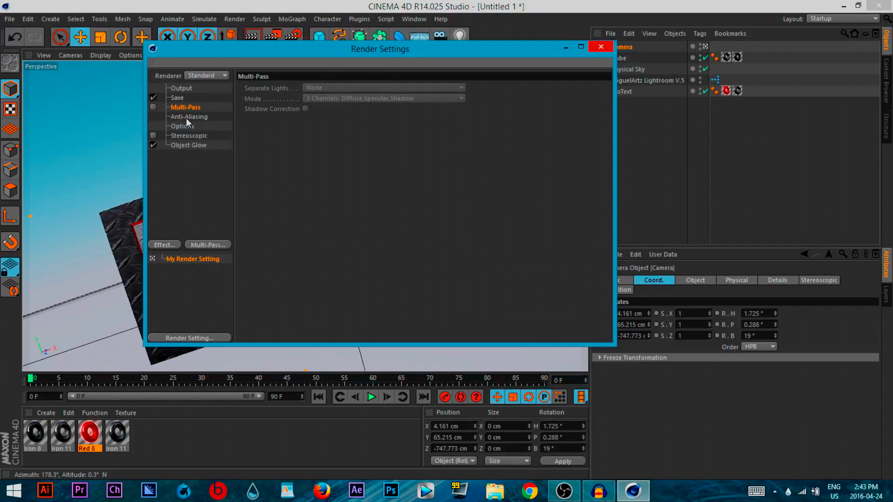
pyautogui.click(186, 116)
pyautogui.click(186, 109)
pyautogui.click(181, 99)
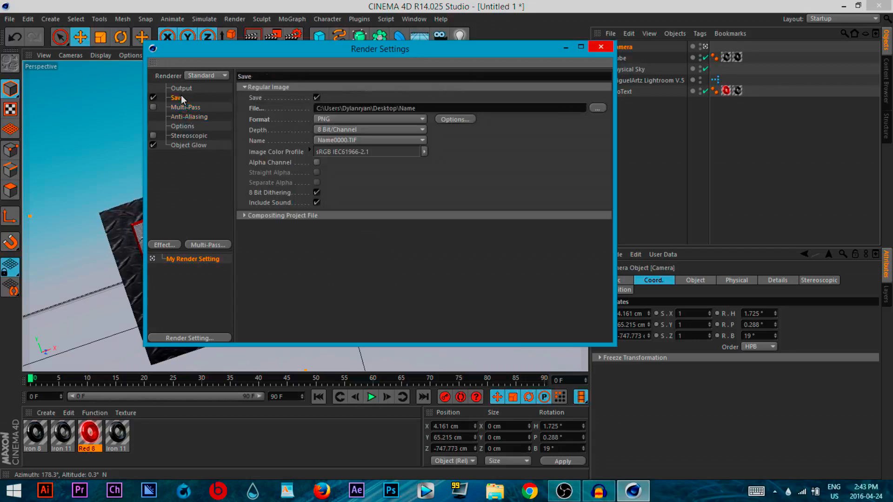
pyautogui.click(597, 109)
pyautogui.click(250, 267)
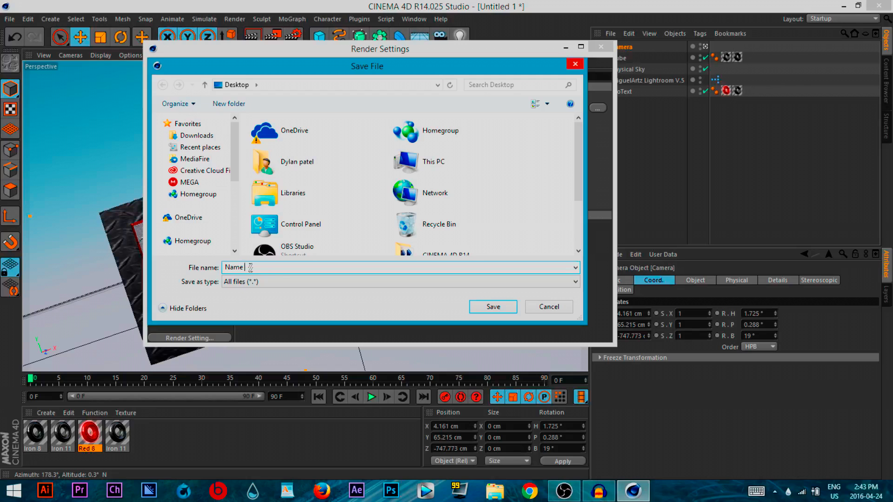
pyautogui.write('fail')
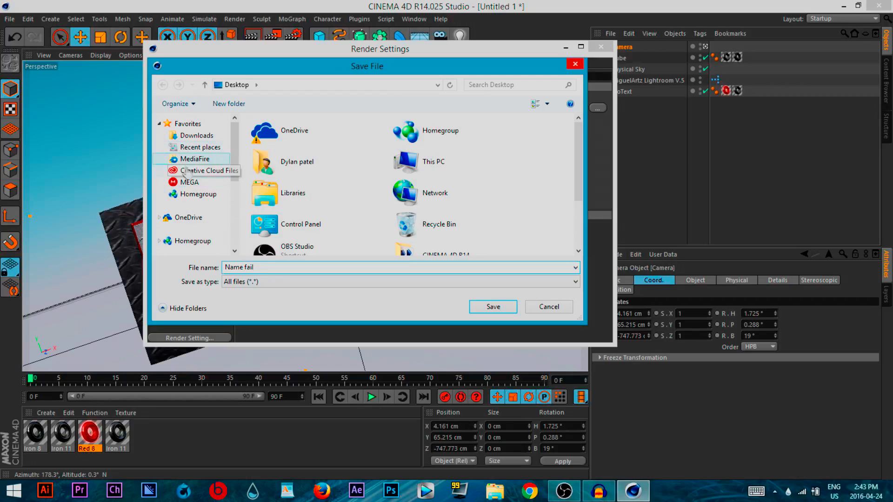
pyautogui.scroll(-2, 238, 168)
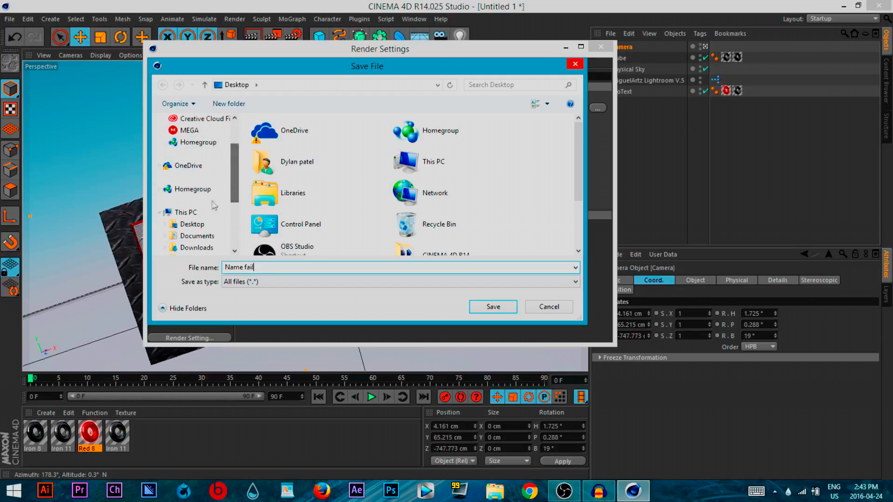
pyautogui.click(192, 224)
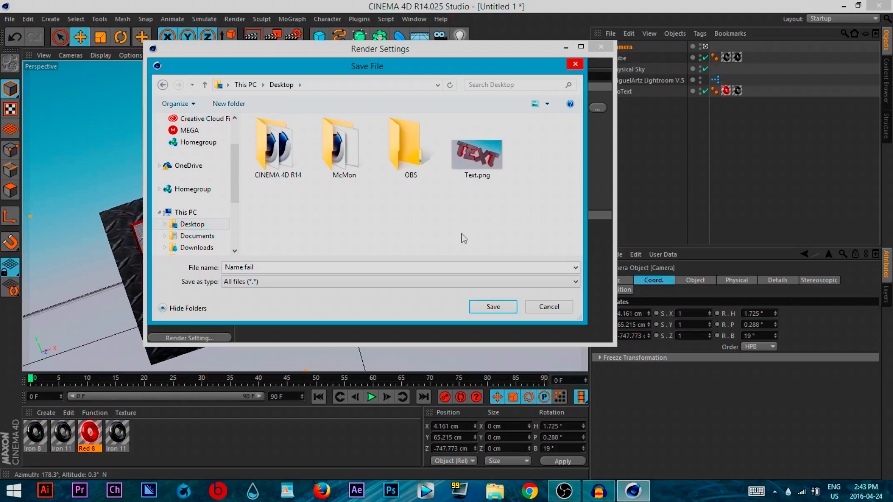
pyautogui.click(494, 307)
pyautogui.click(601, 47)
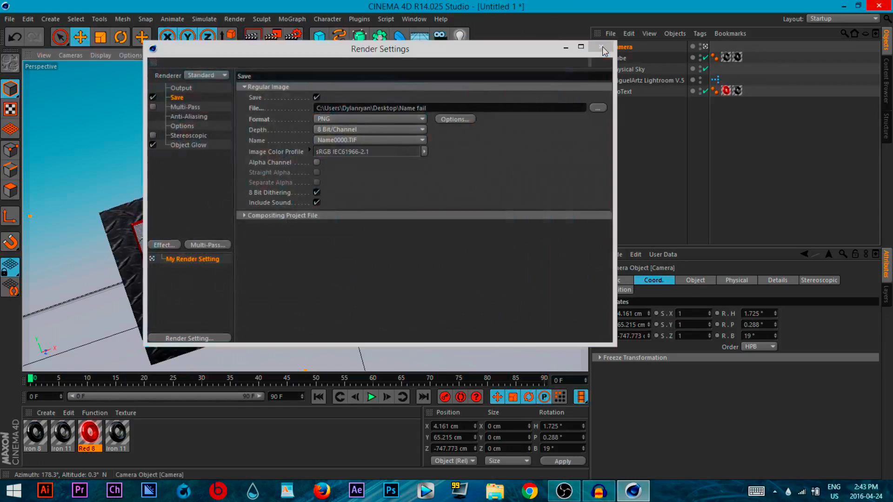
pyautogui.click(278, 40)
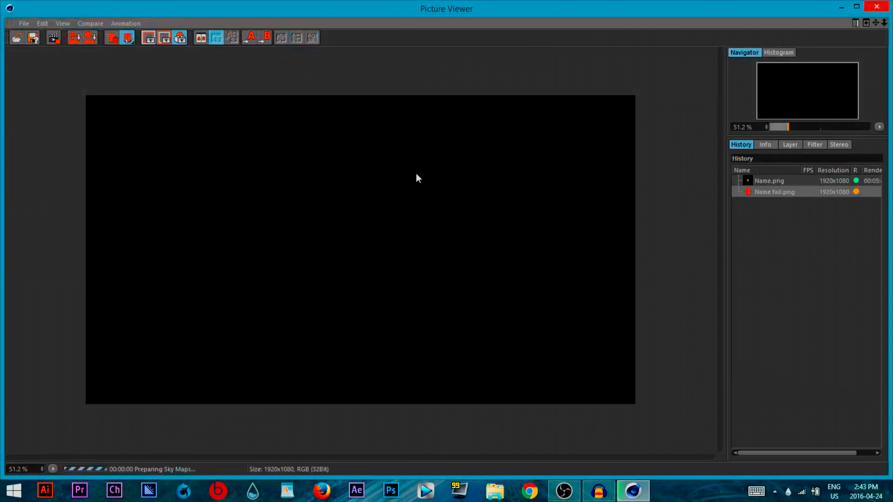